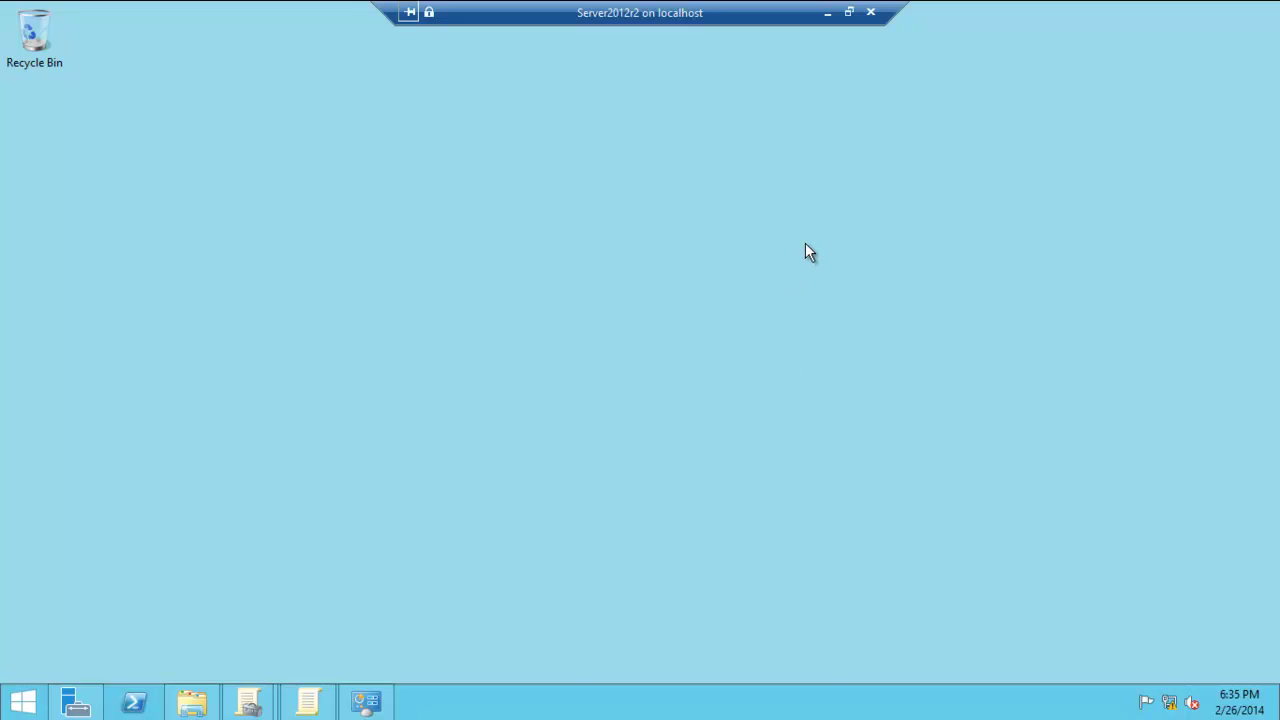
Step: Open the Group Policy Management console from the Administrative Tools on the Server2012r2 virtual machine
left_click(828, 14)
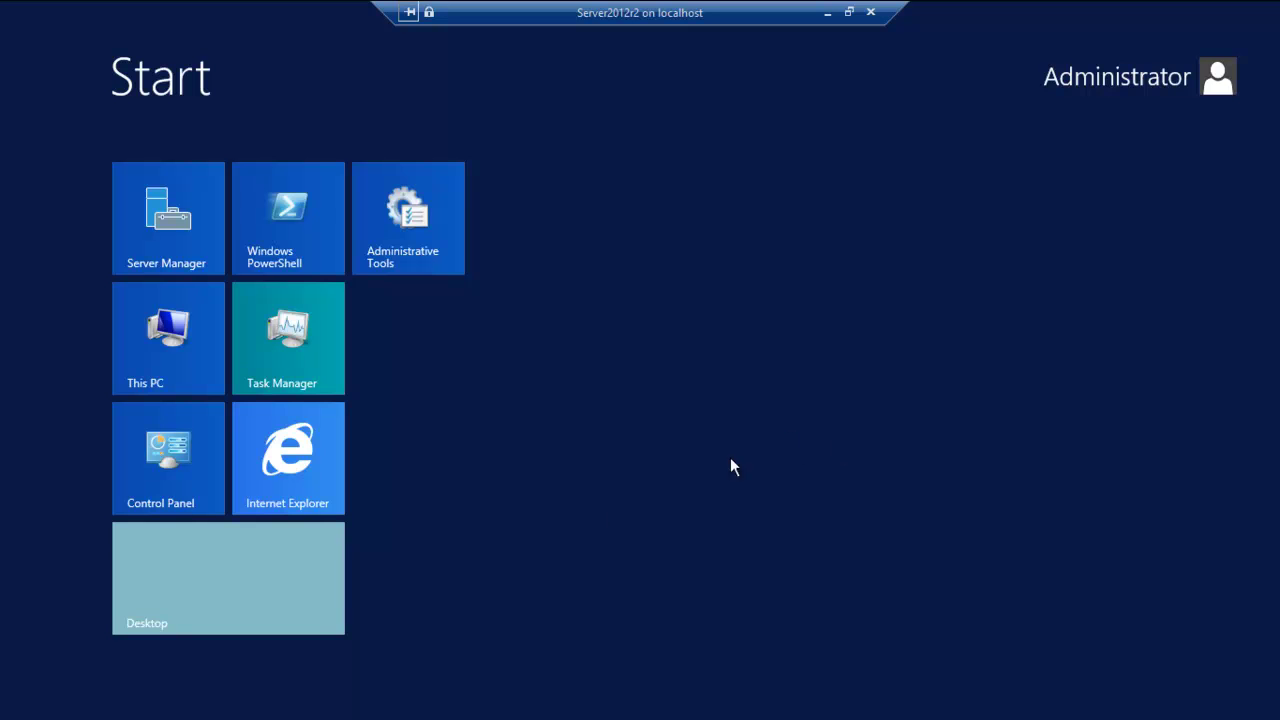
left_click(241, 590)
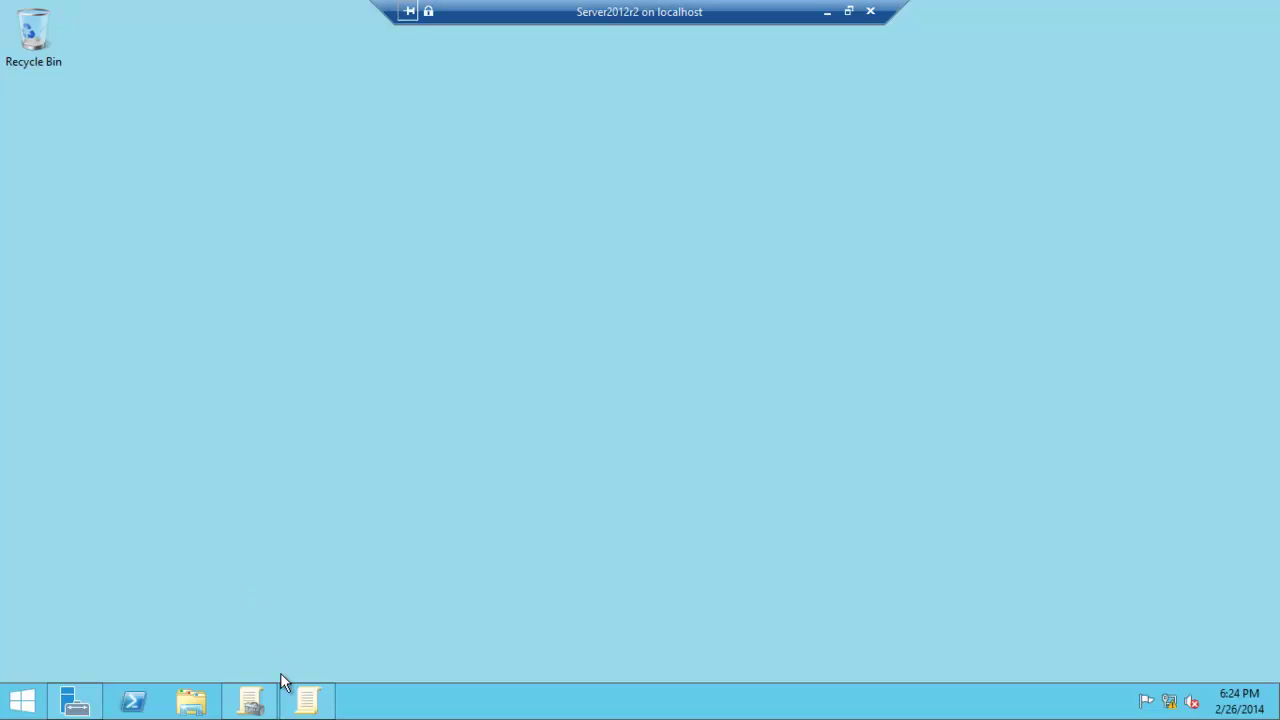
left_click(22, 702)
left_click(418, 224)
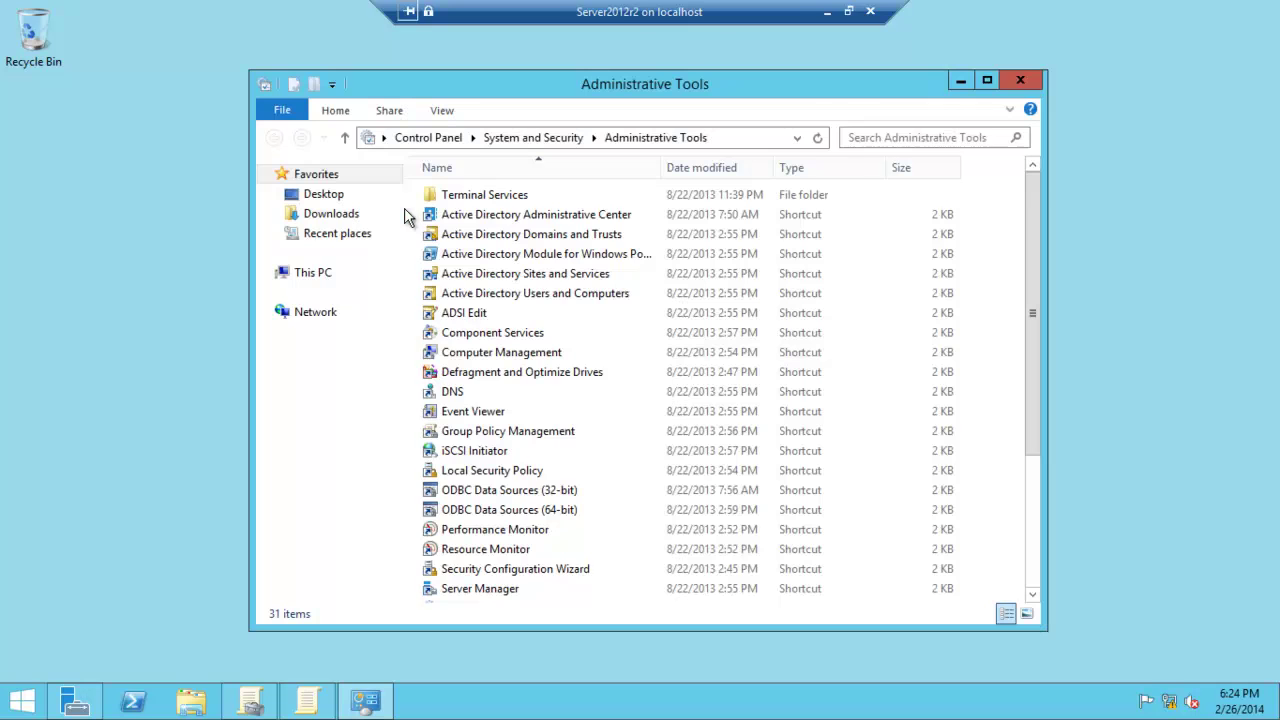
double_click(480, 437)
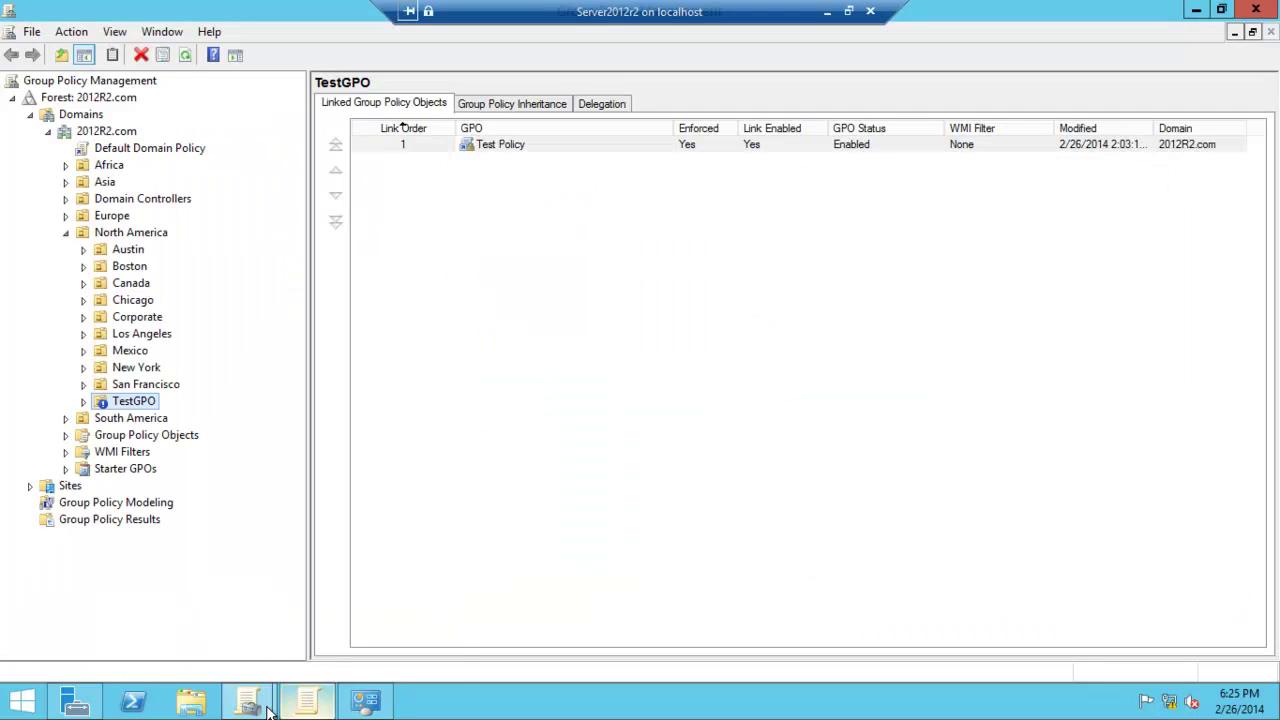
Step: Open the Test Policy linked to the TestGPO unit for editing and widen the editor's policy tree
mouse_move(250, 700)
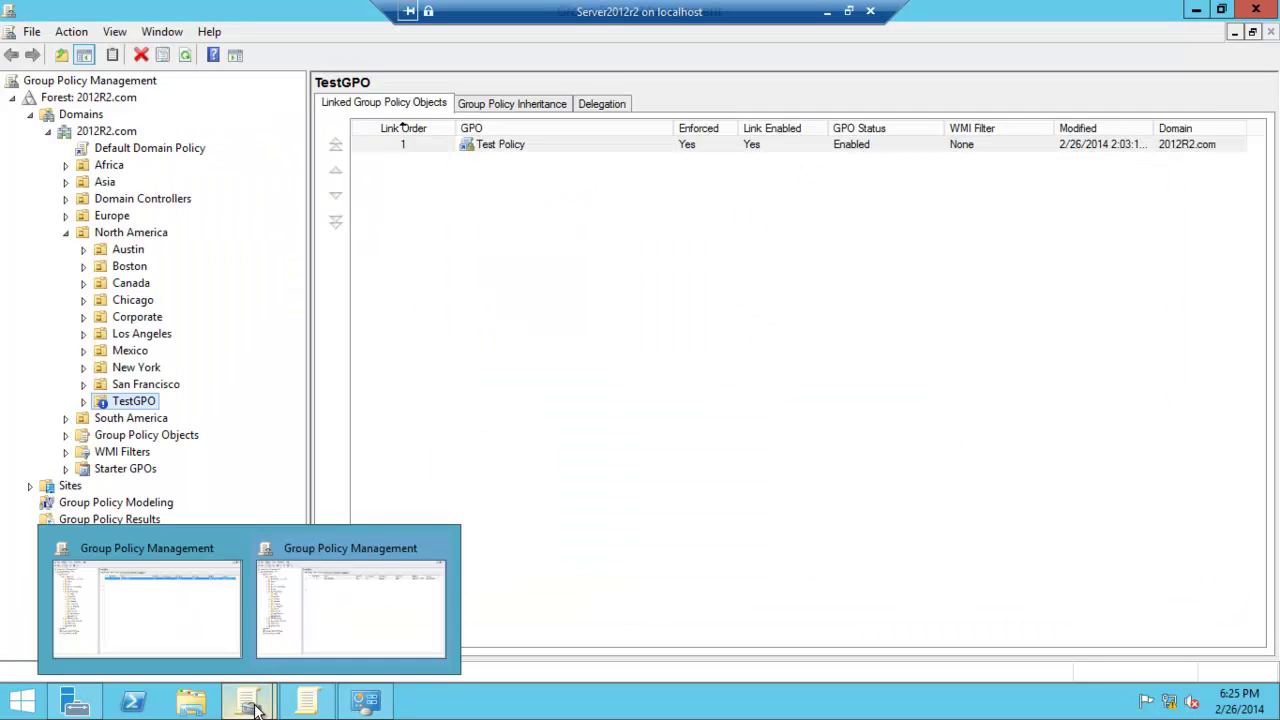
right_click(512, 152)
left_click(412, 464)
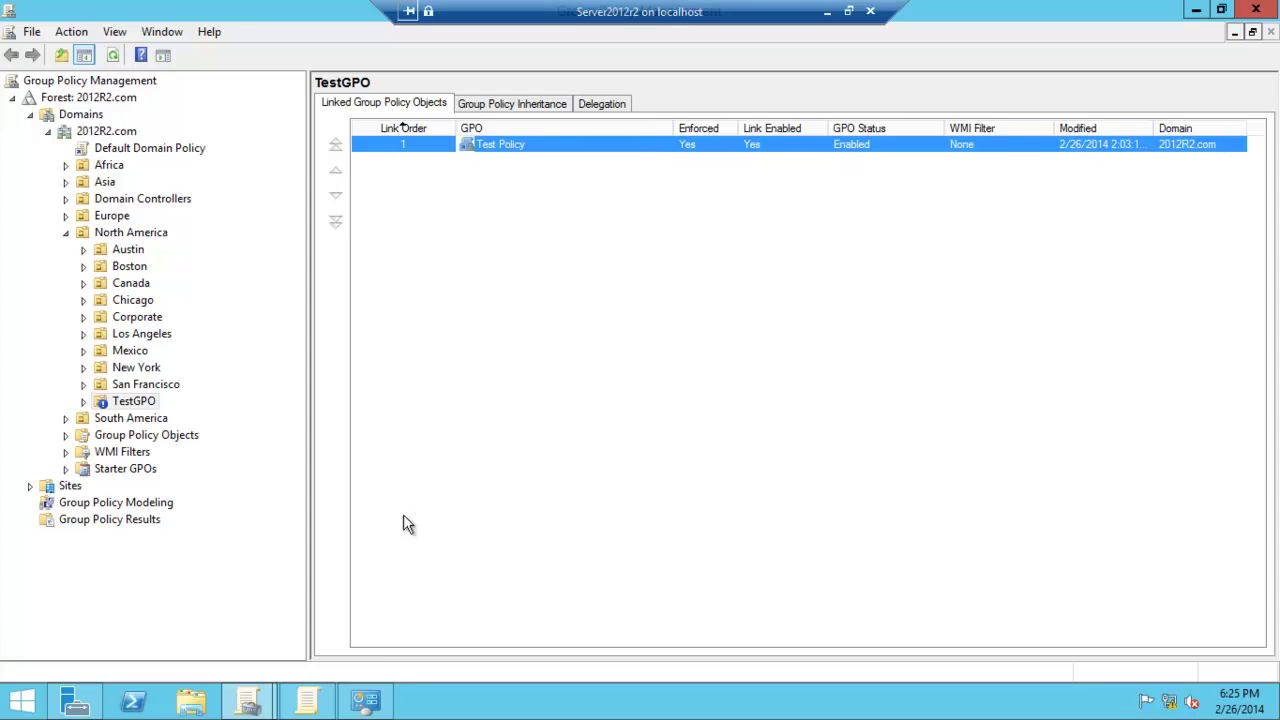
left_click(307, 700)
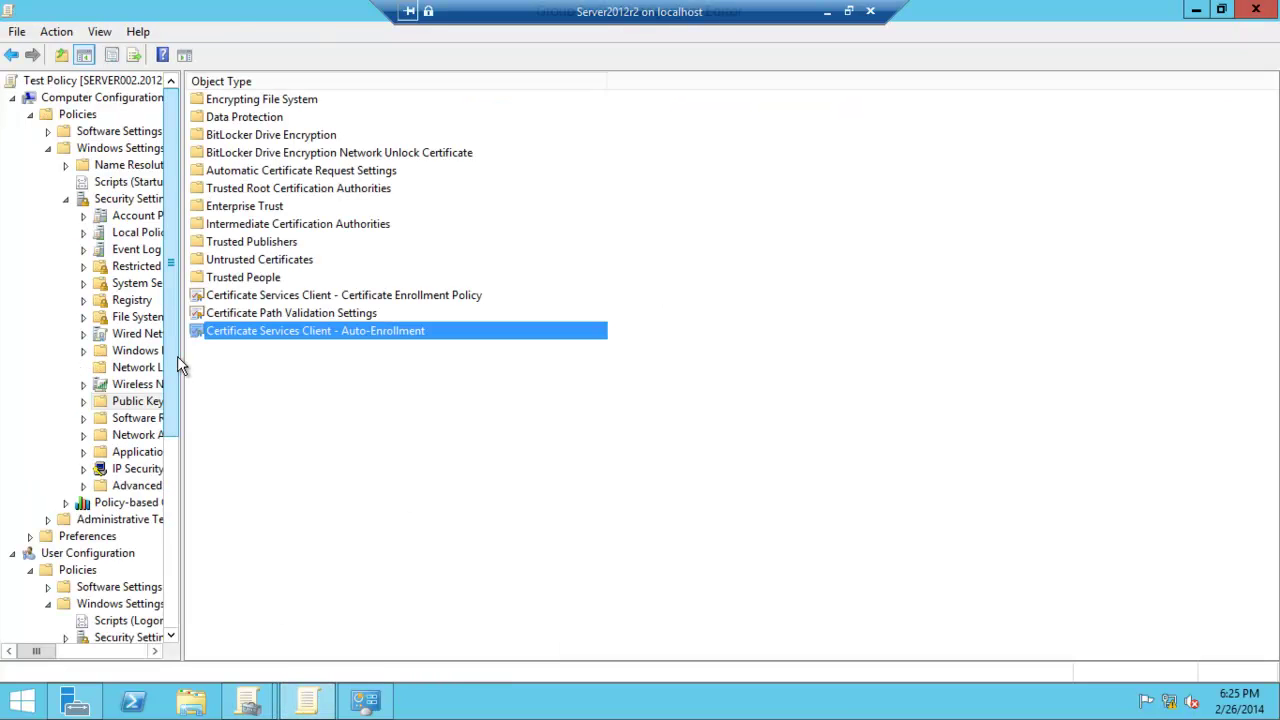
left_click_drag(177, 357, 337, 382)
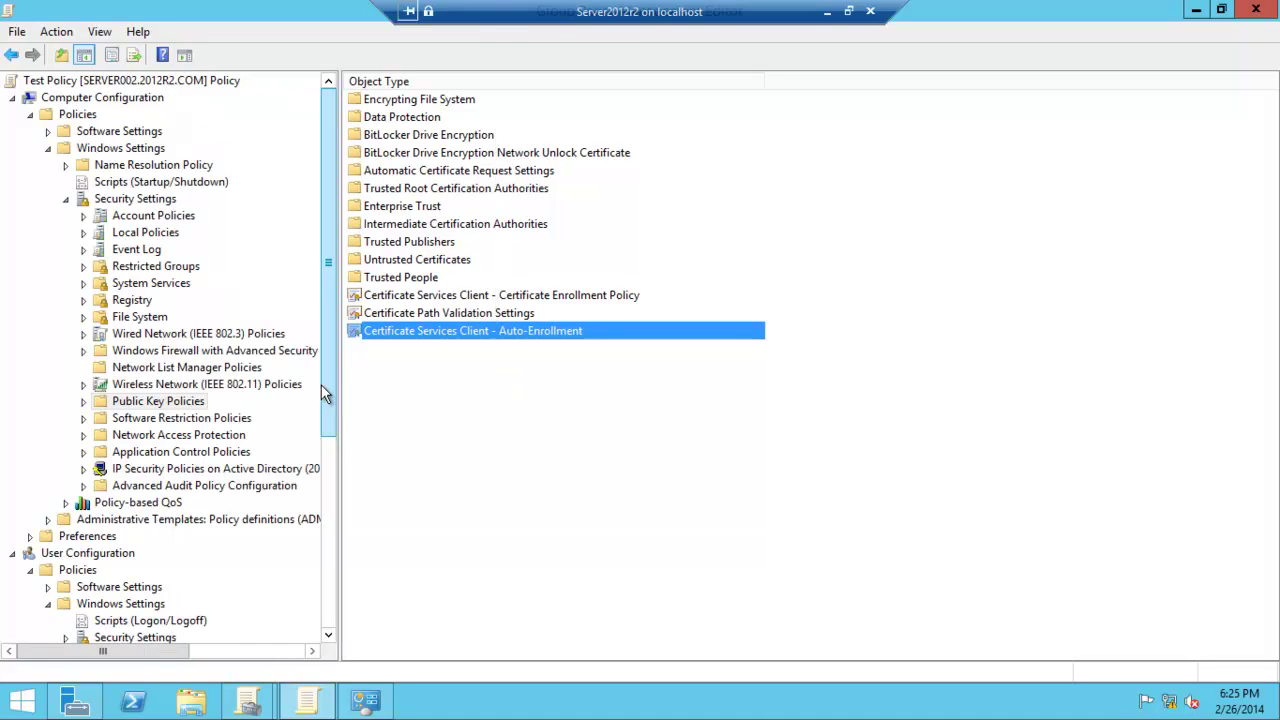
Step: Collapse the Computer Configuration policies and open Folder Redirection in the Windows Settings of the User Configuration policies
left_click(30, 114)
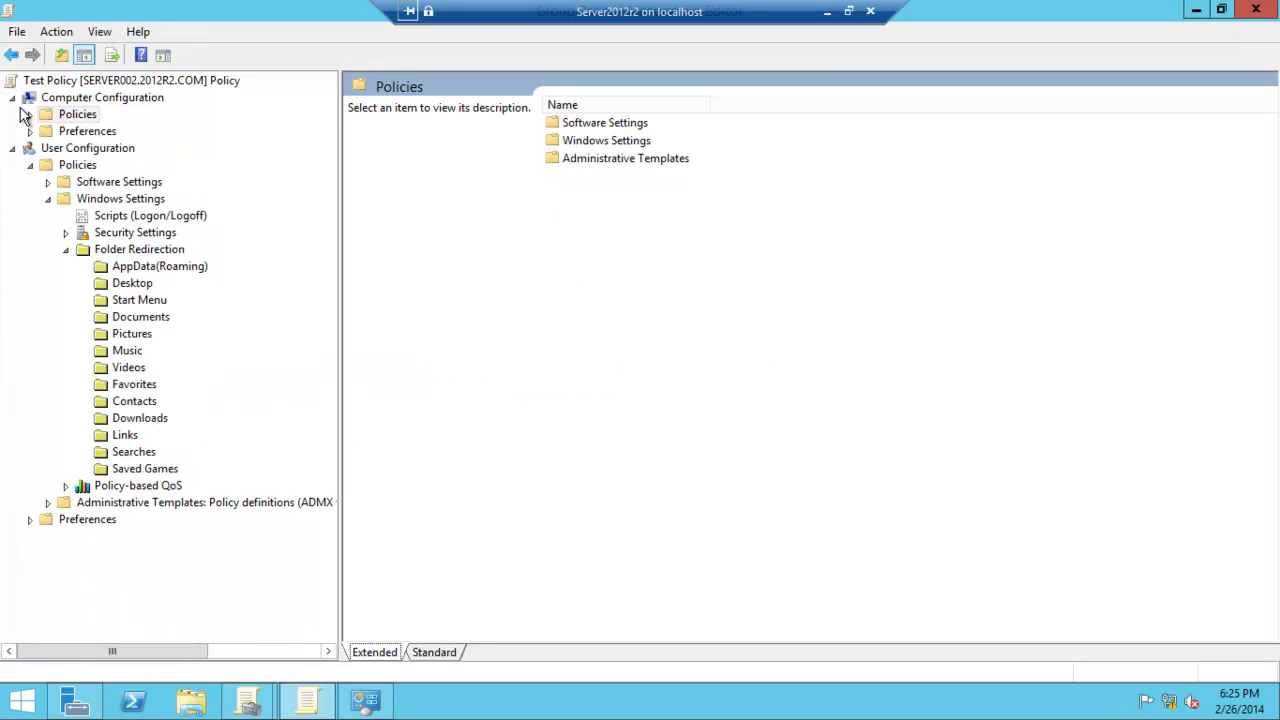
left_click(13, 149)
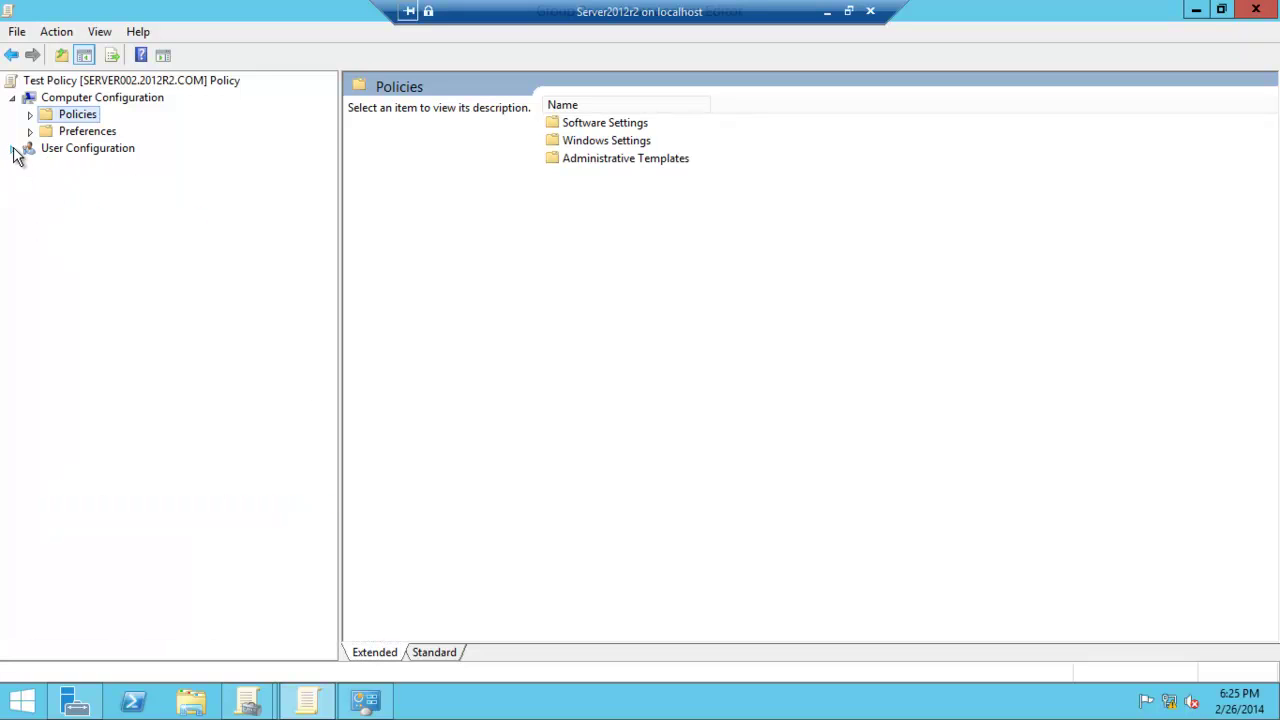
left_click(13, 150)
left_click(30, 166)
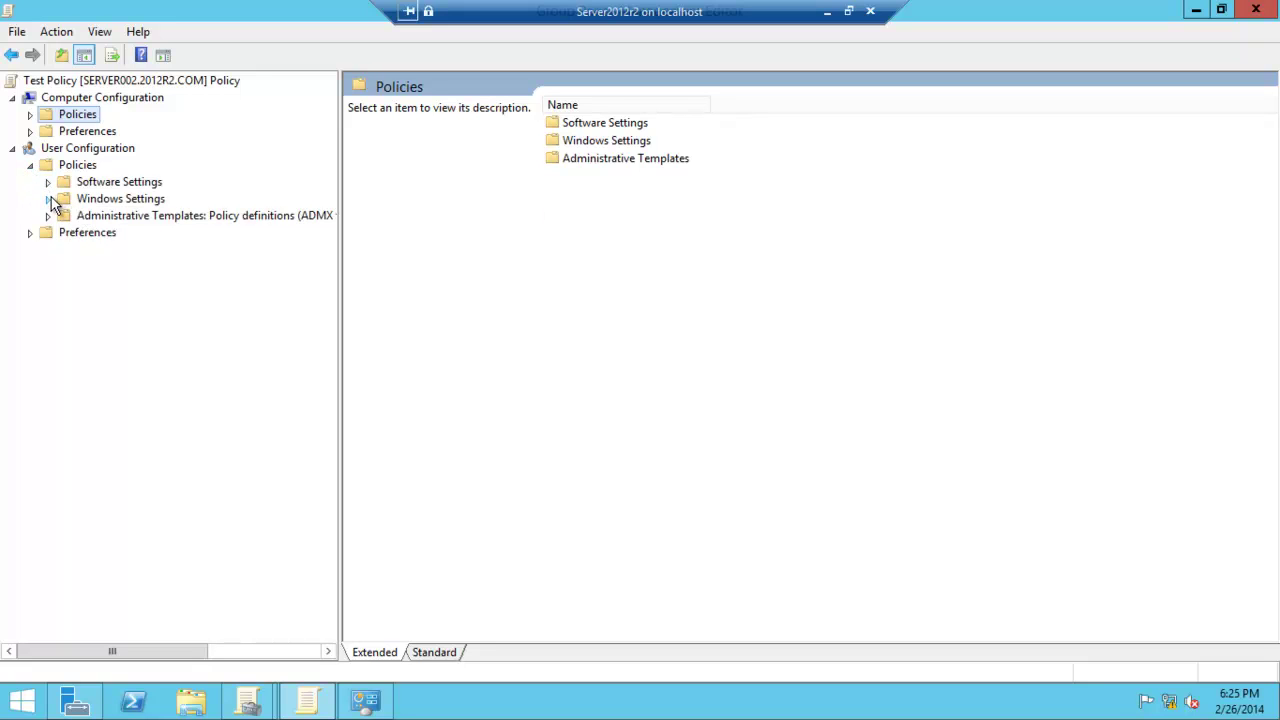
left_click(47, 215)
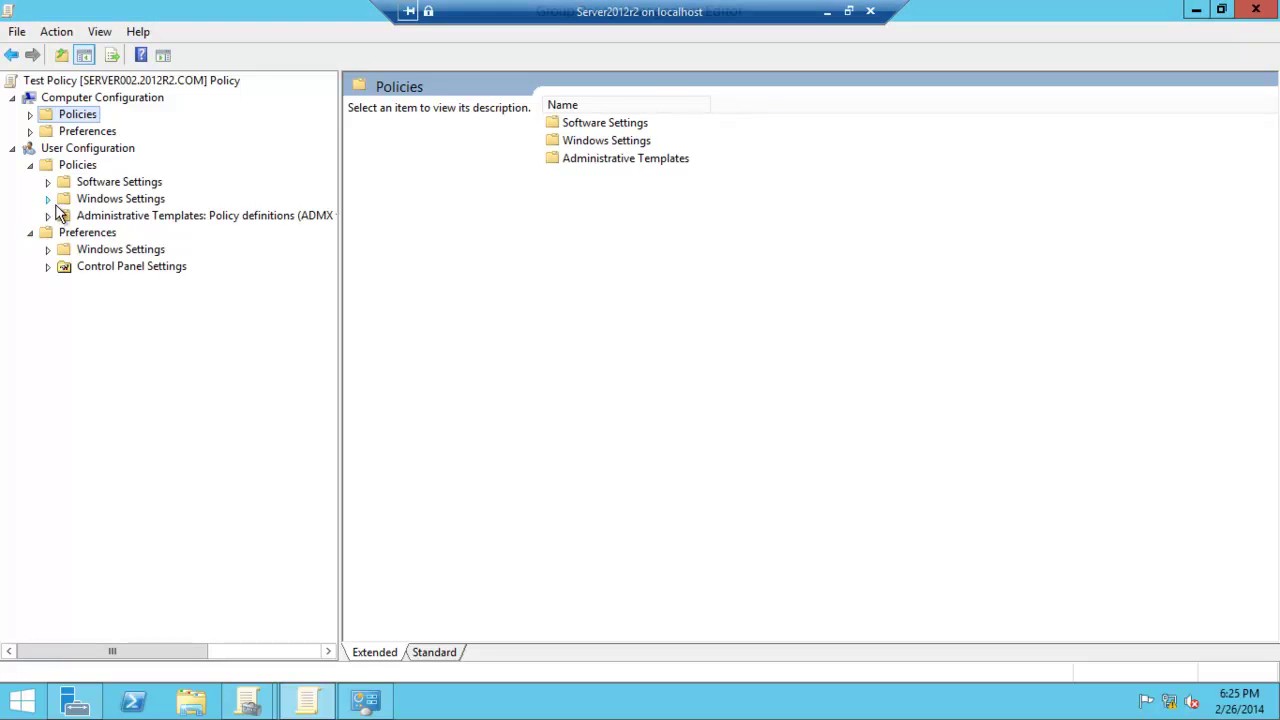
left_click(48, 199)
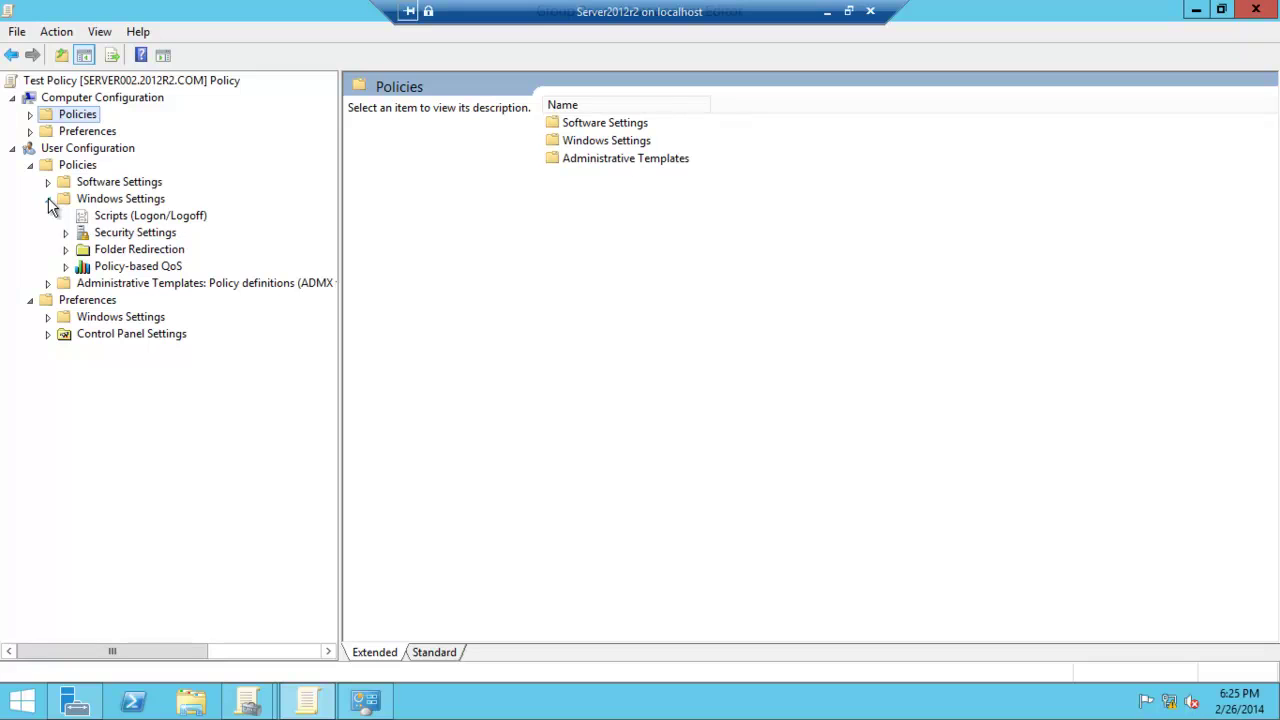
left_click(137, 250)
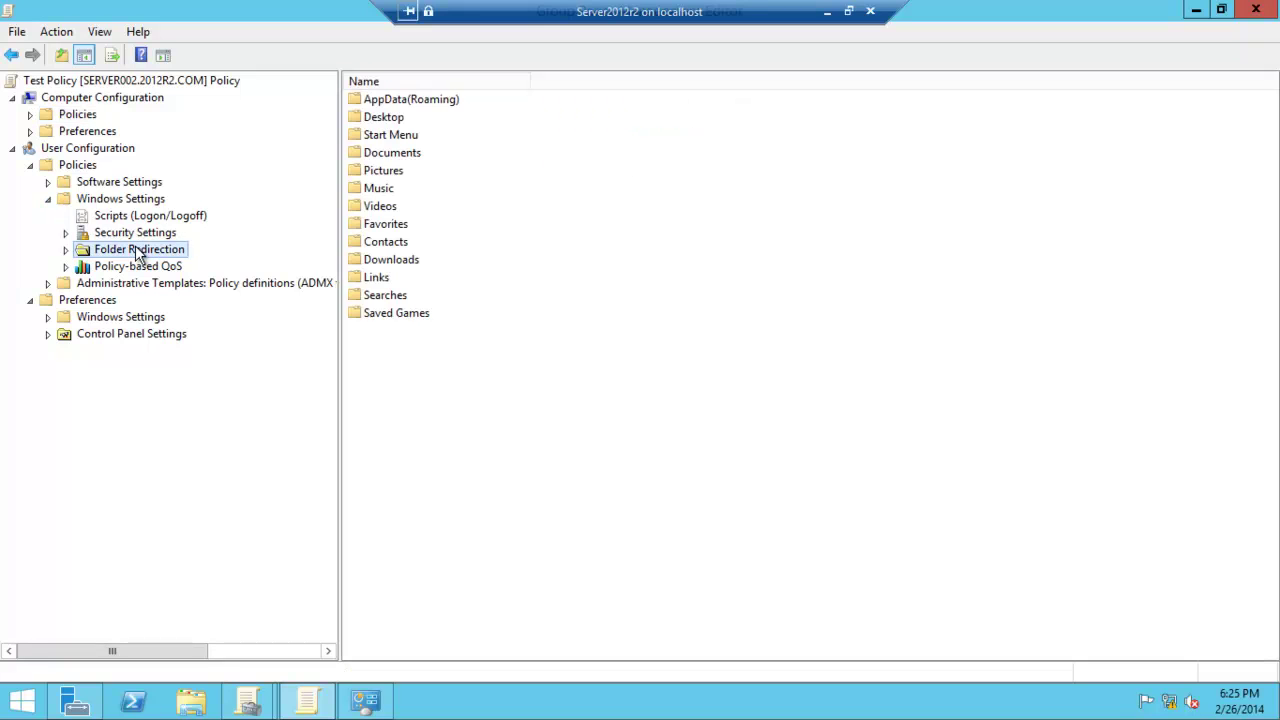
Step: Set the Documents folder's redirection to "Basic - Redirect everyone's folder to the same location" and accept its properties
left_click(380, 120)
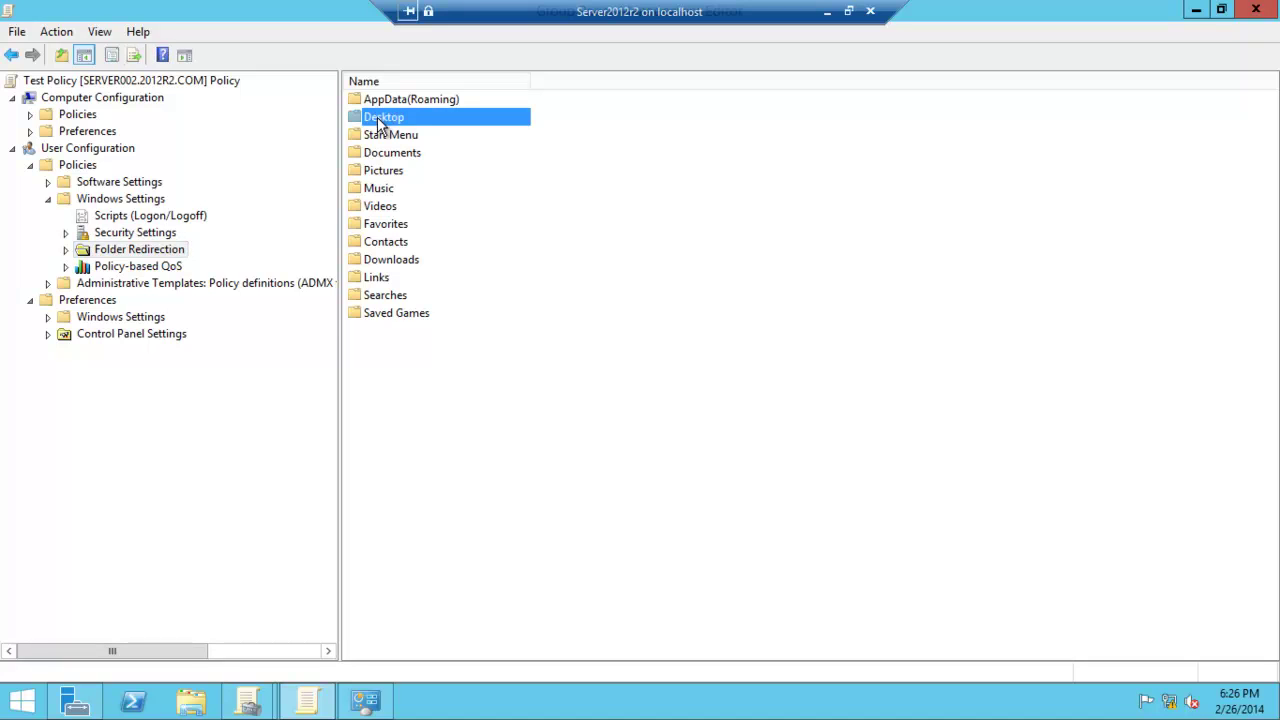
left_click(374, 158)
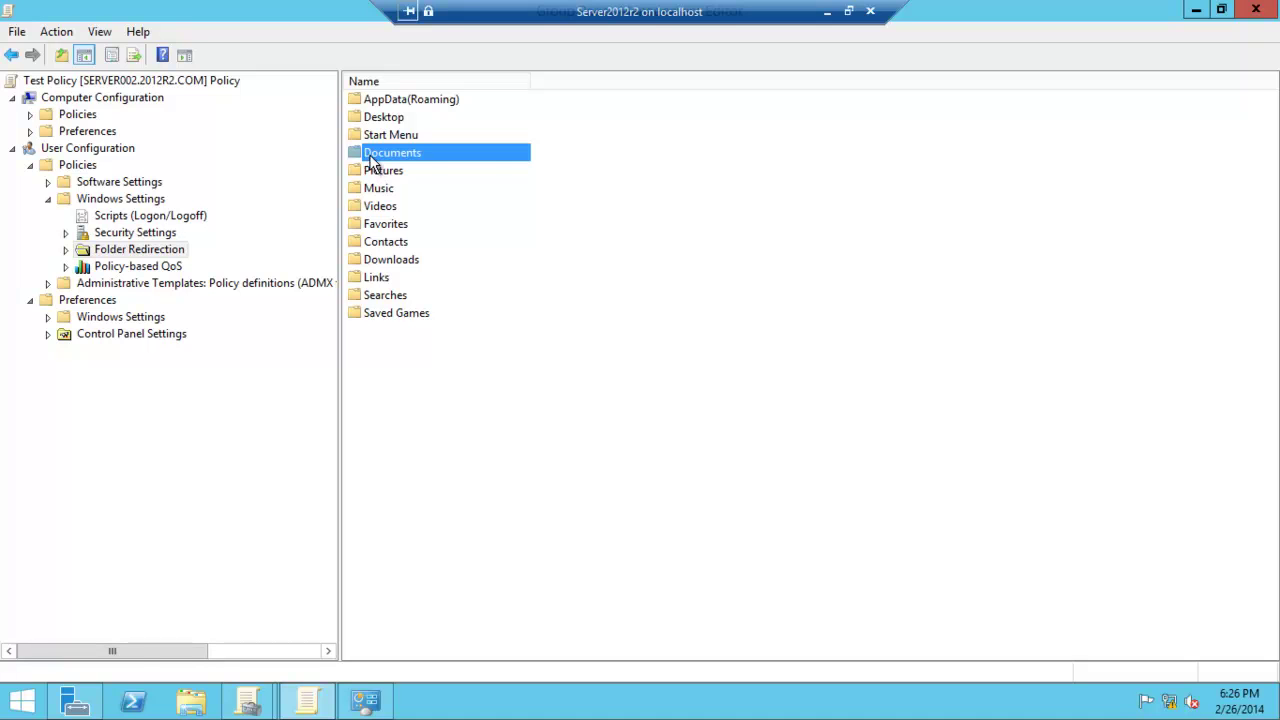
right_click(370, 160)
left_click(413, 167)
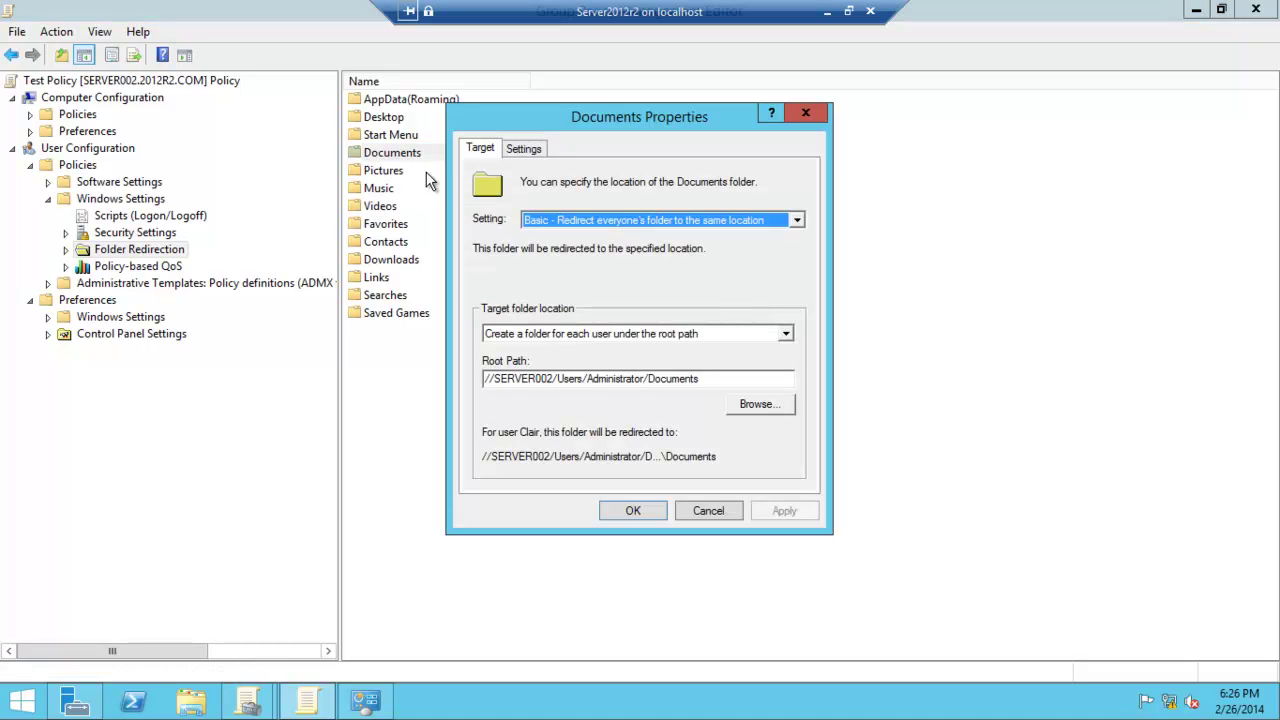
left_click(799, 220)
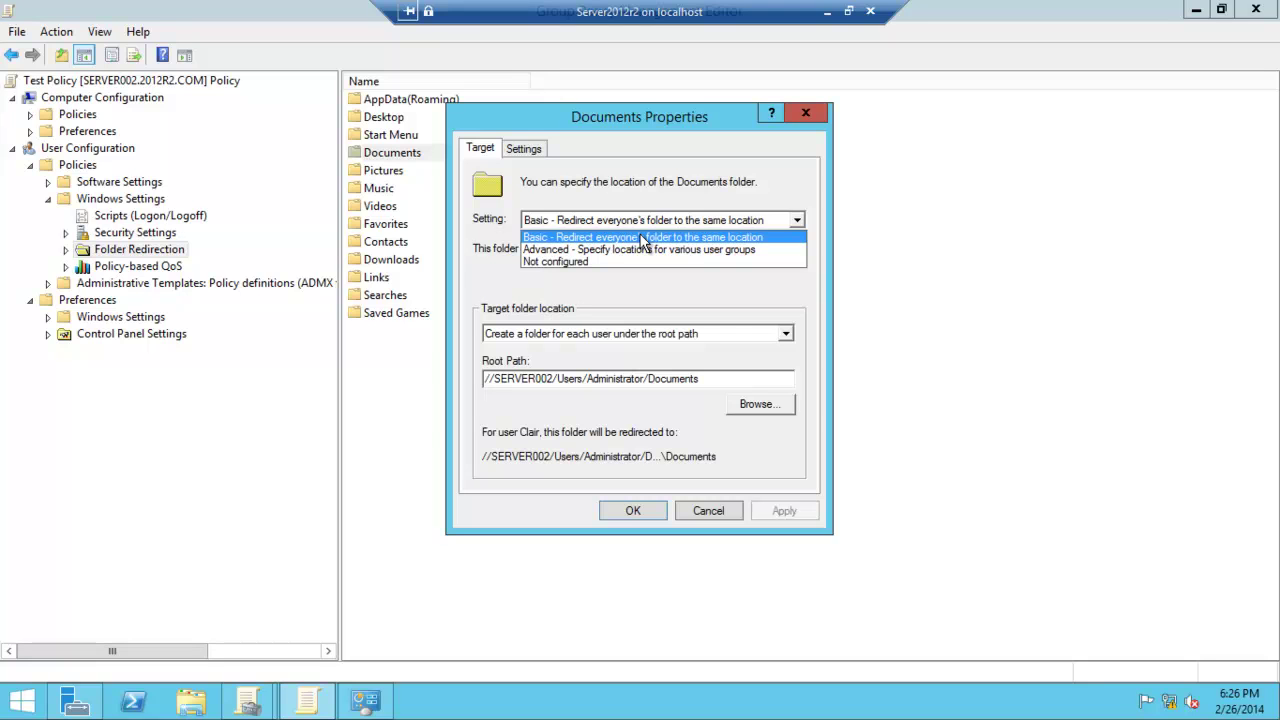
left_click(572, 238)
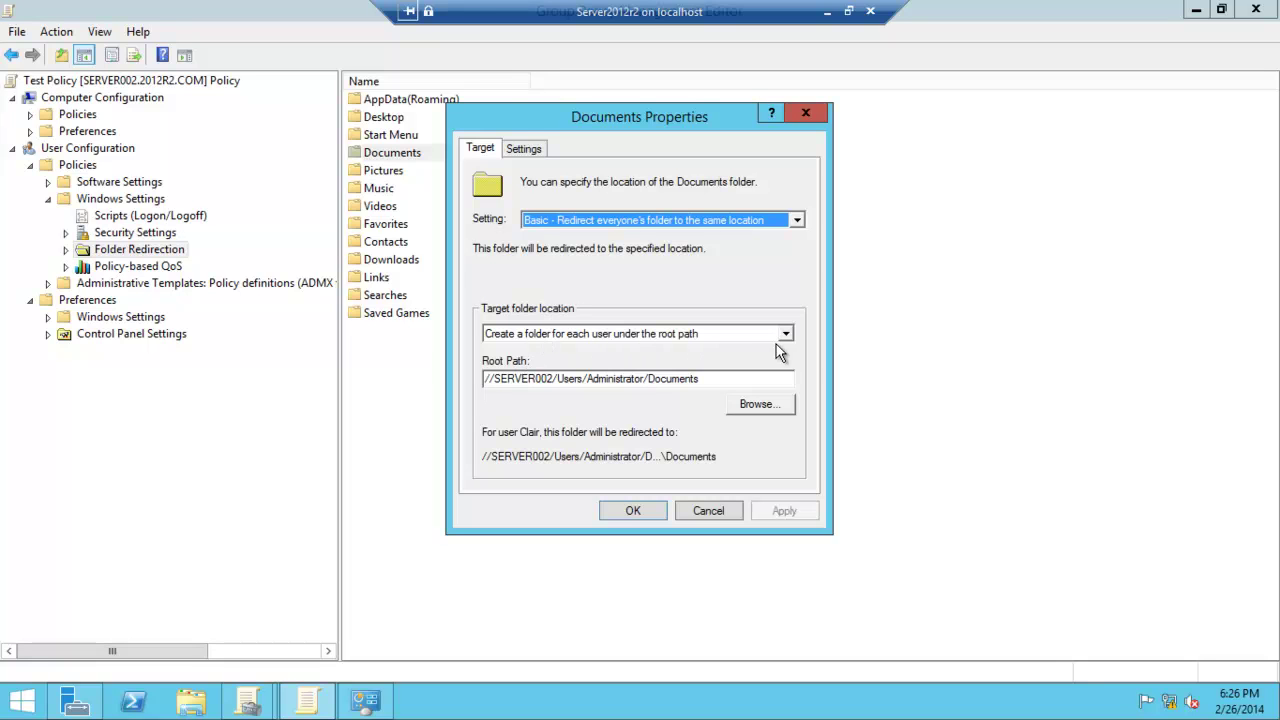
left_click(487, 378)
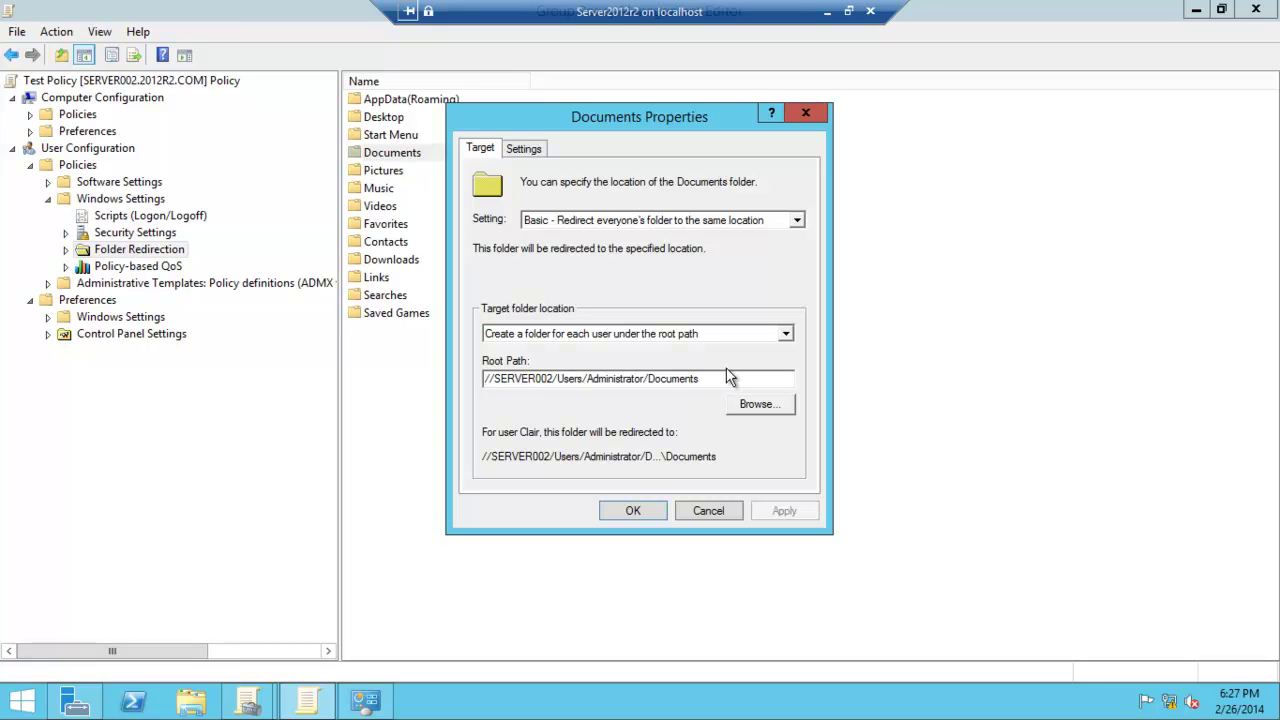
left_click(632, 510)
left_click(737, 446)
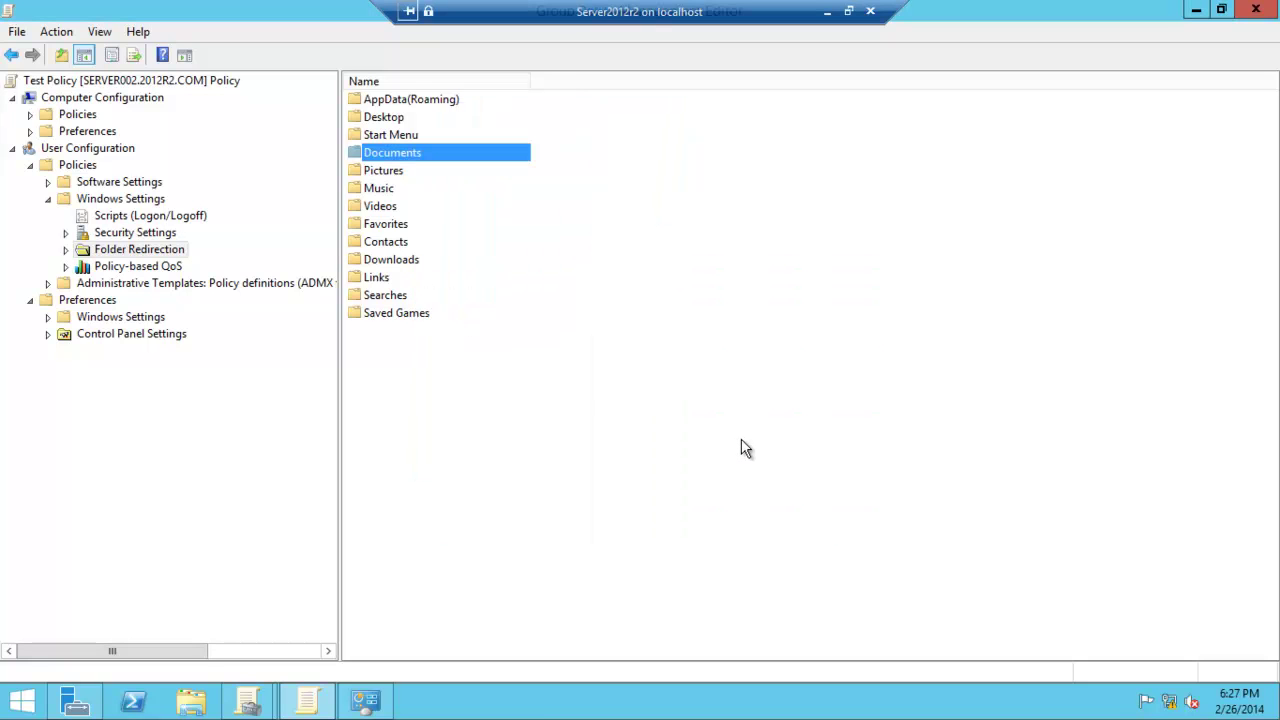
Step: Switch to the Win8 virtual machine and display it in full screen
left_click(830, 16)
mouse_move(538, 700)
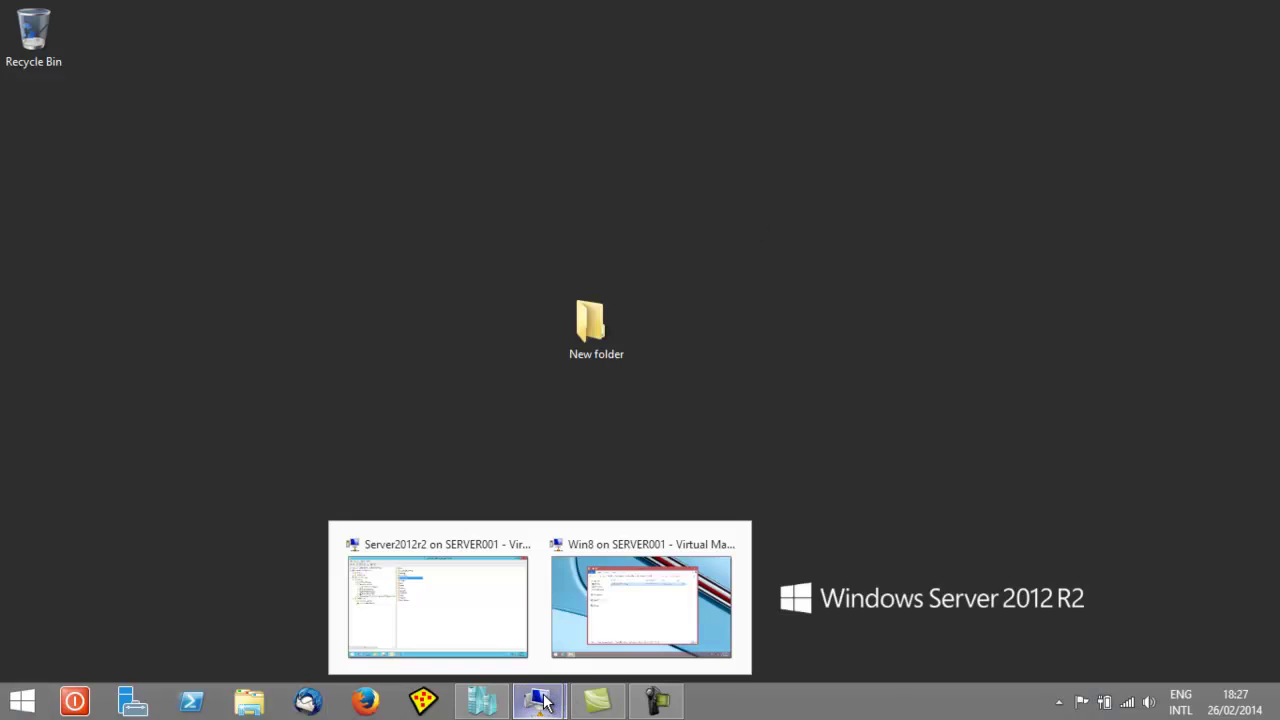
left_click(636, 555)
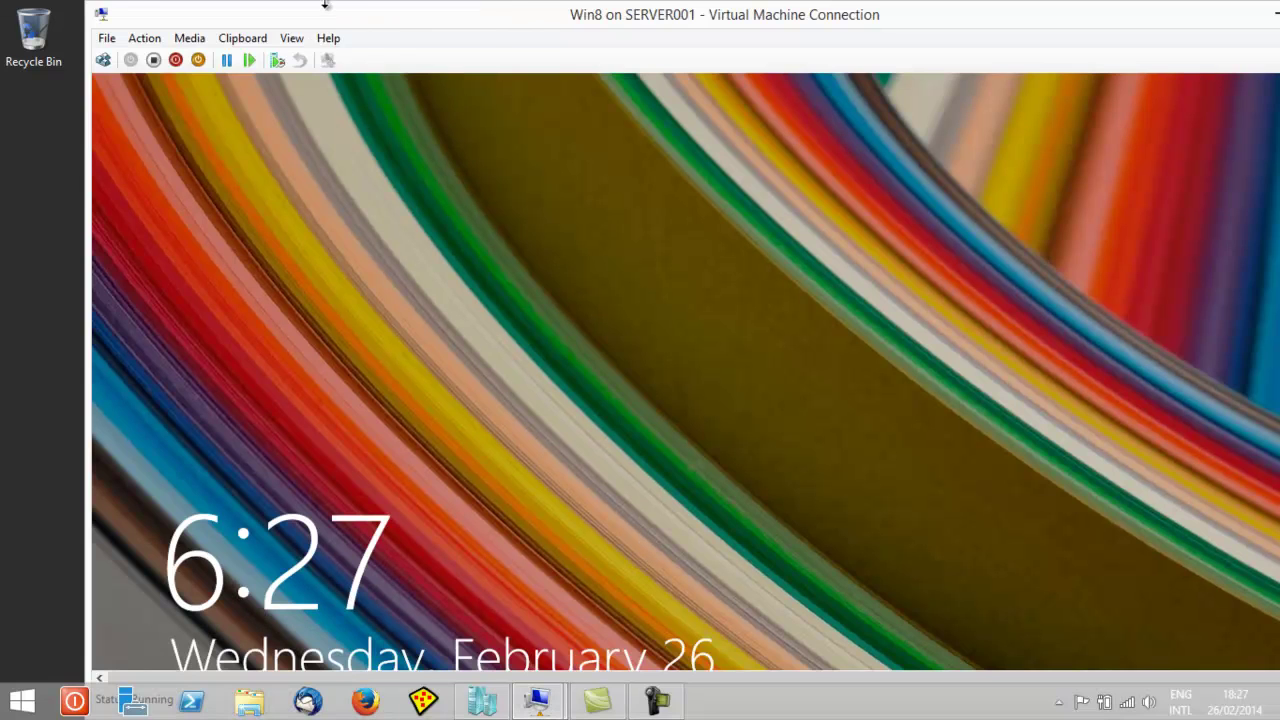
left_click(290, 42)
left_click(292, 62)
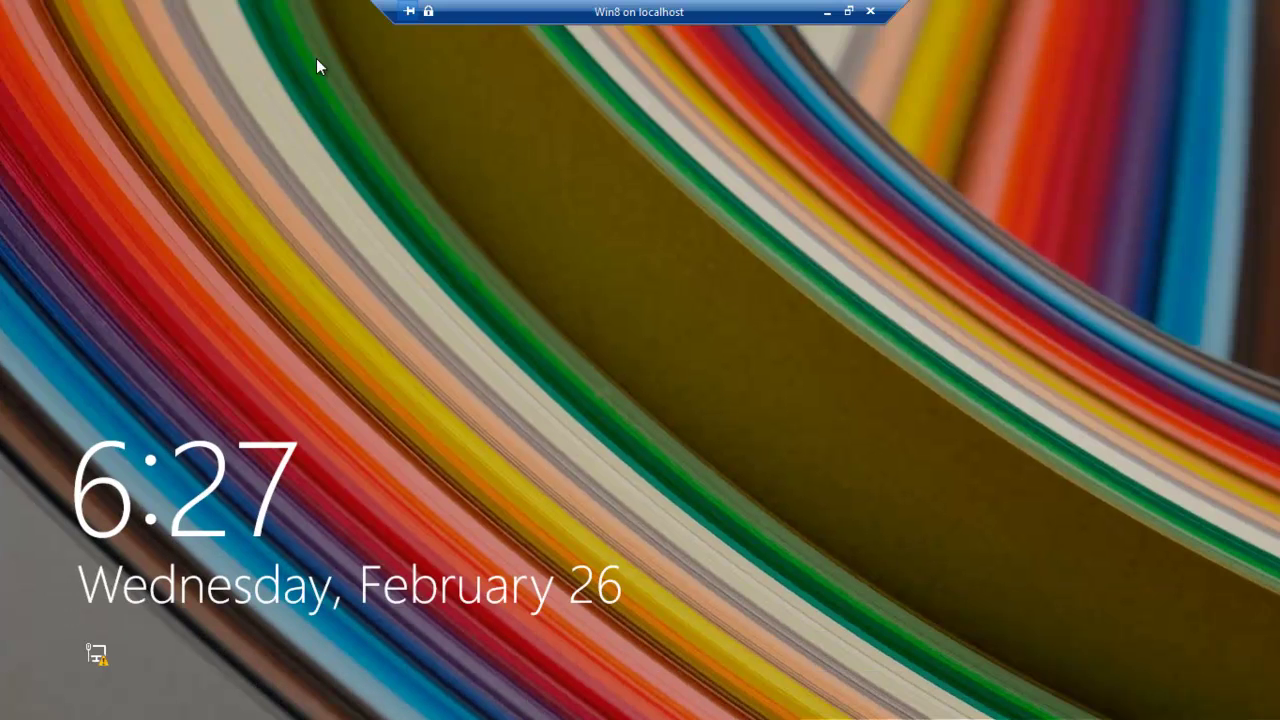
Step: Unlock the Win8 machine's Test account by entering the account password
left_click(522, 357)
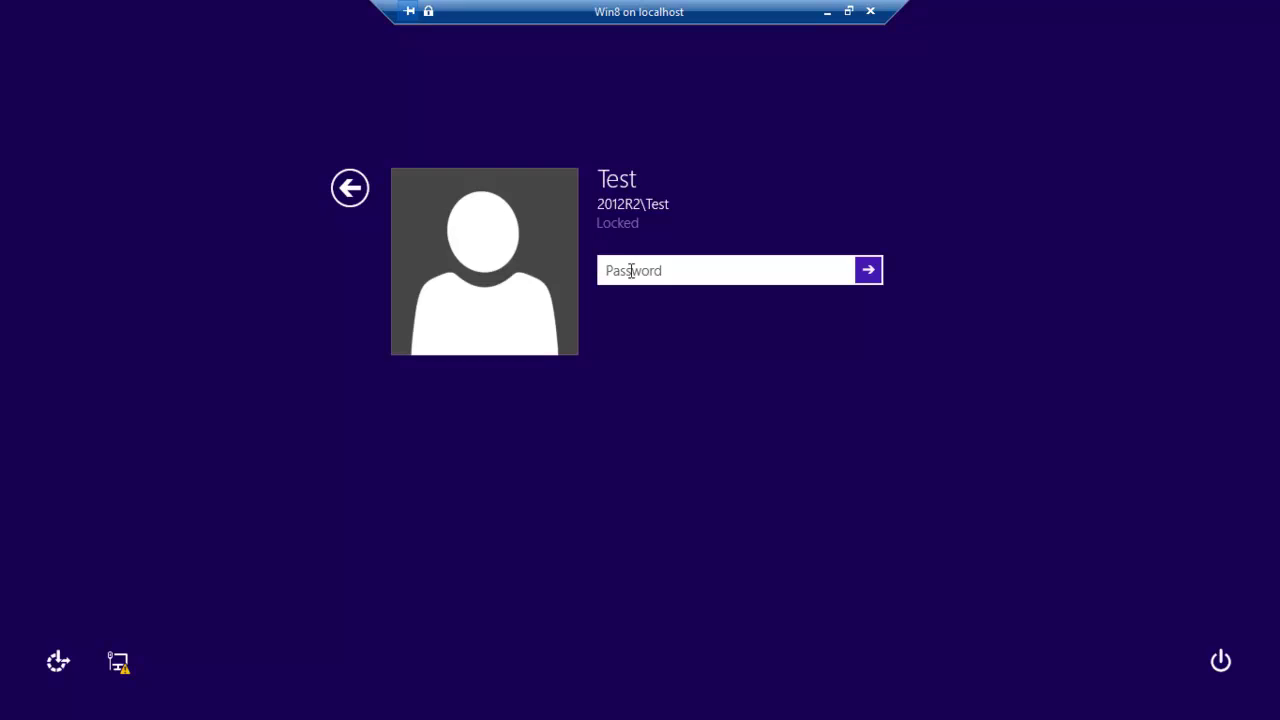
type("••••••••••")
key("Return")
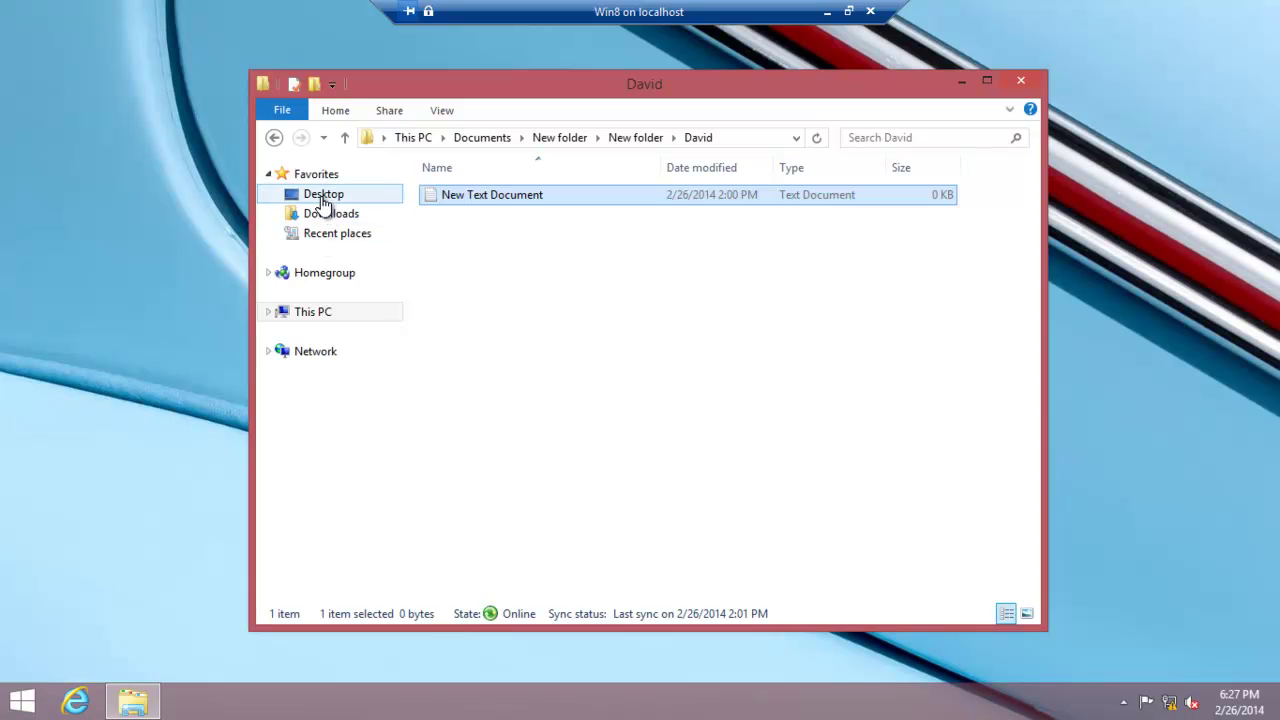
Step: Create a new folder with the default name in the Documents folder of This PC
left_click(481, 138)
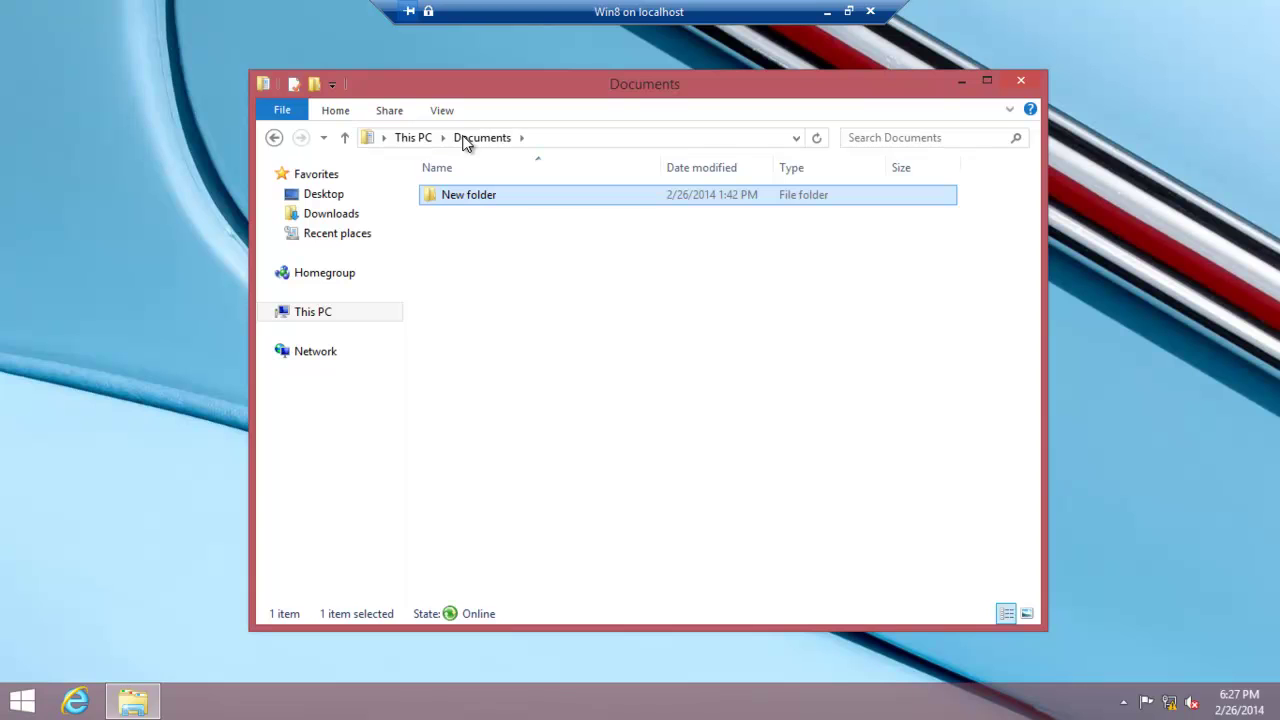
left_click(413, 138)
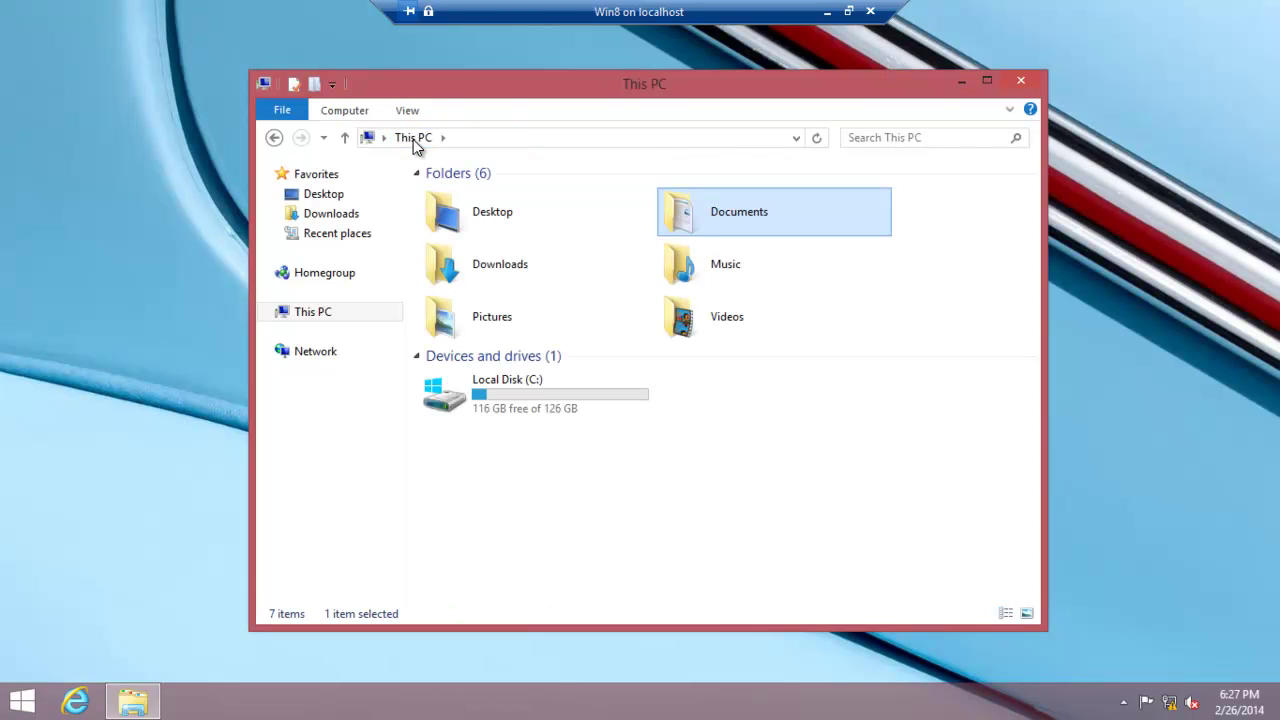
double_click(729, 211)
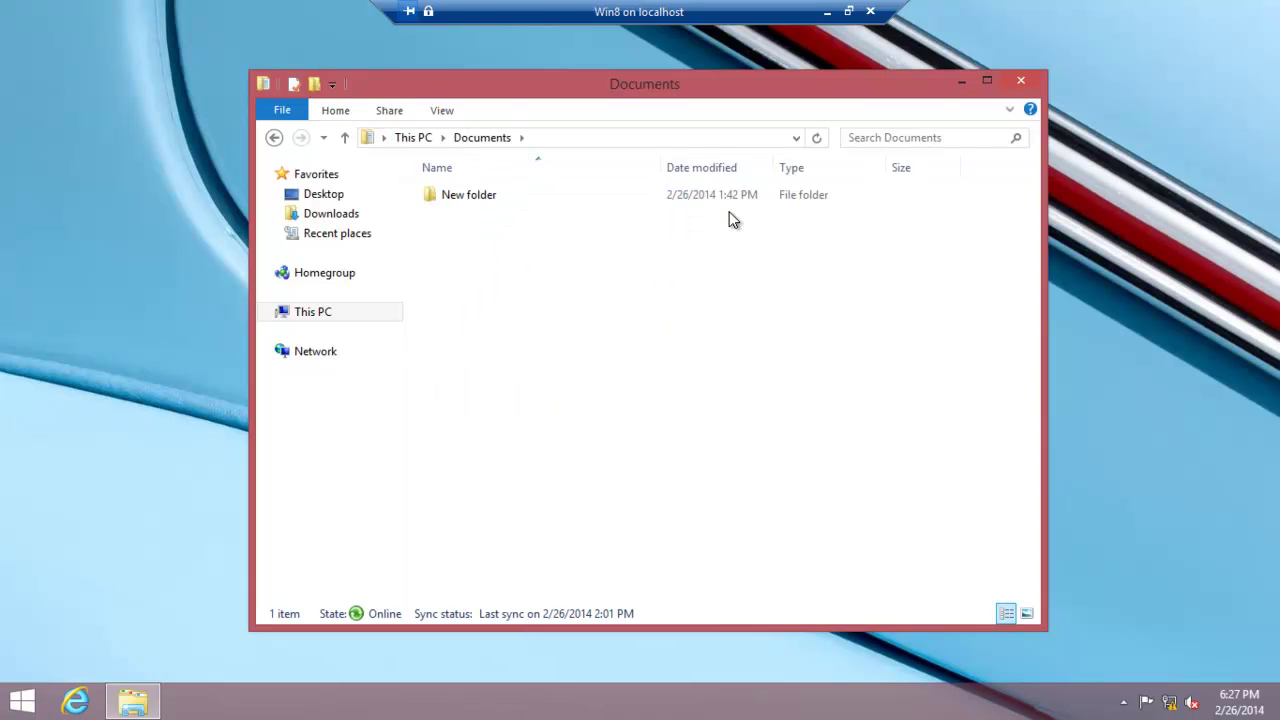
right_click(460, 223)
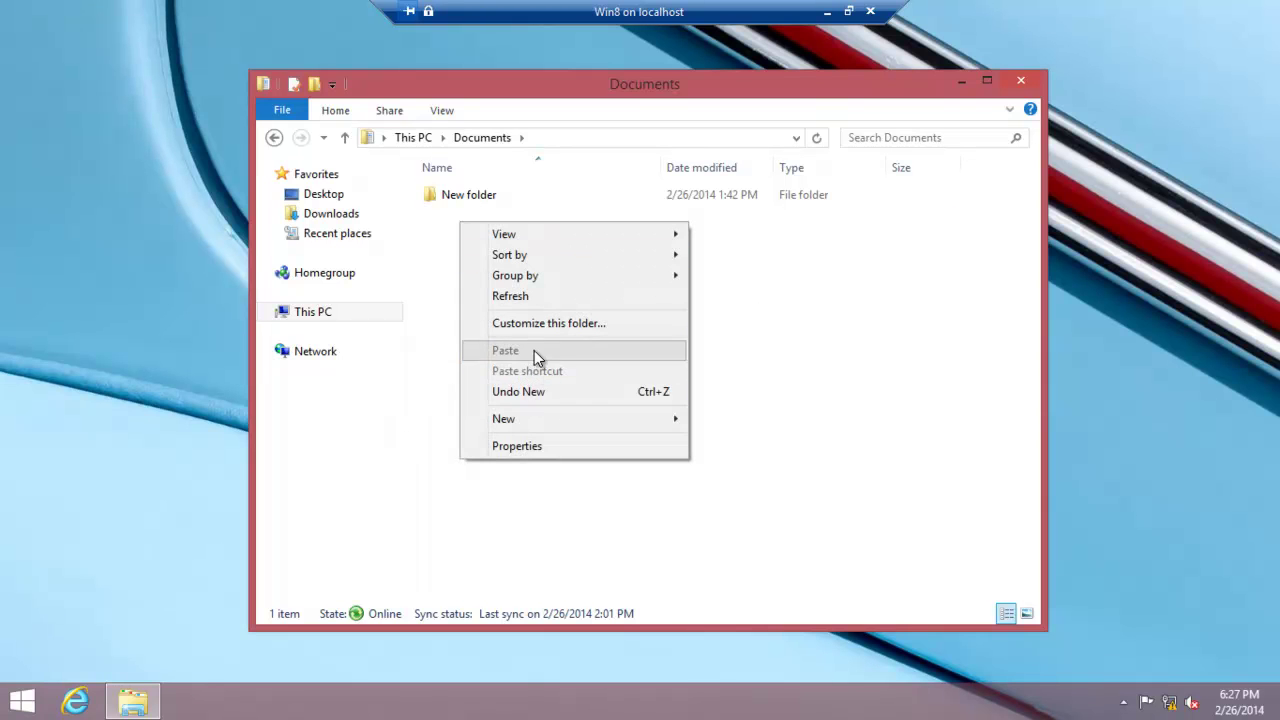
mouse_move(534, 418)
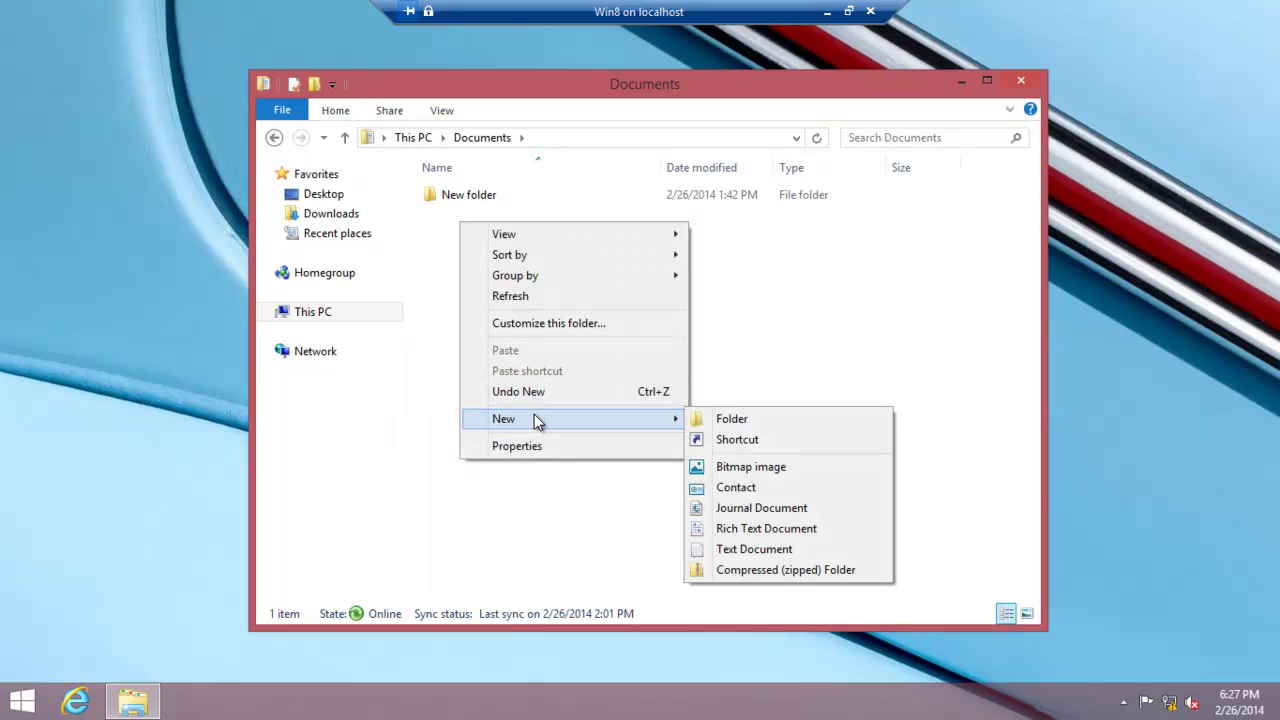
left_click(714, 420)
left_click(549, 306)
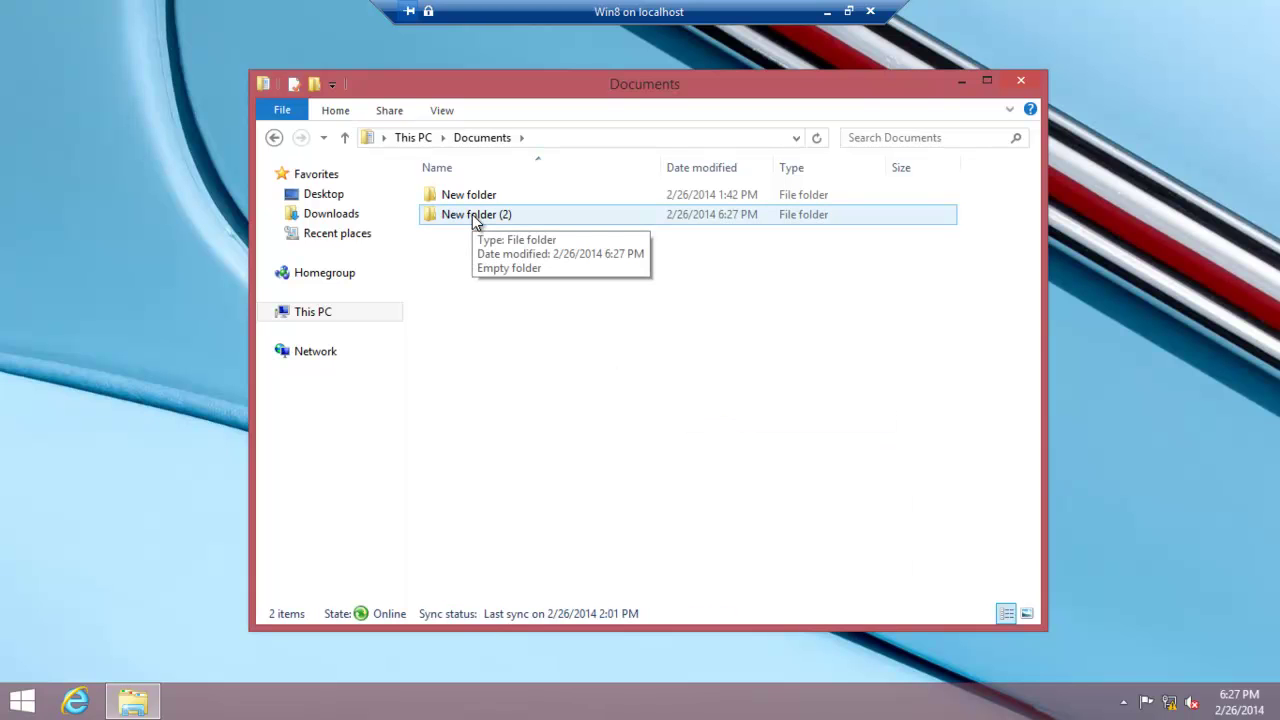
Step: Leave the Win8 machine and switch back to the Server2012r2 virtual machine
left_click(830, 14)
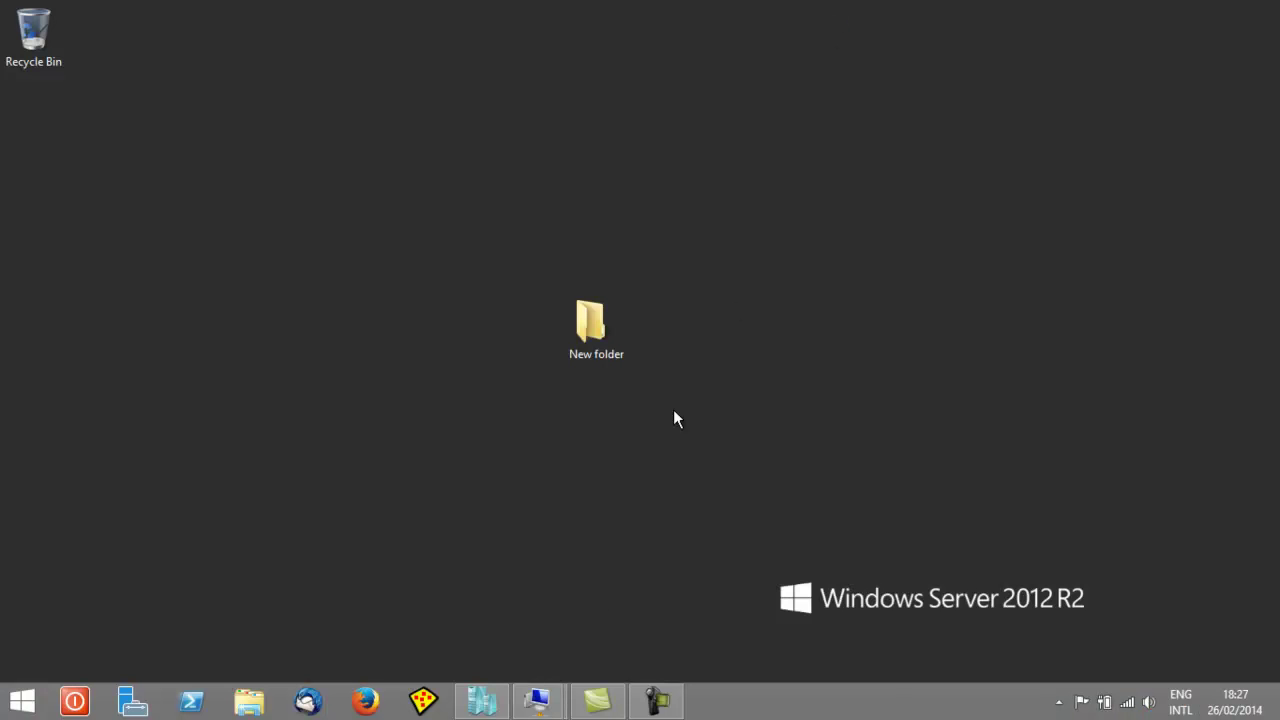
left_click(597, 702)
mouse_move(538, 702)
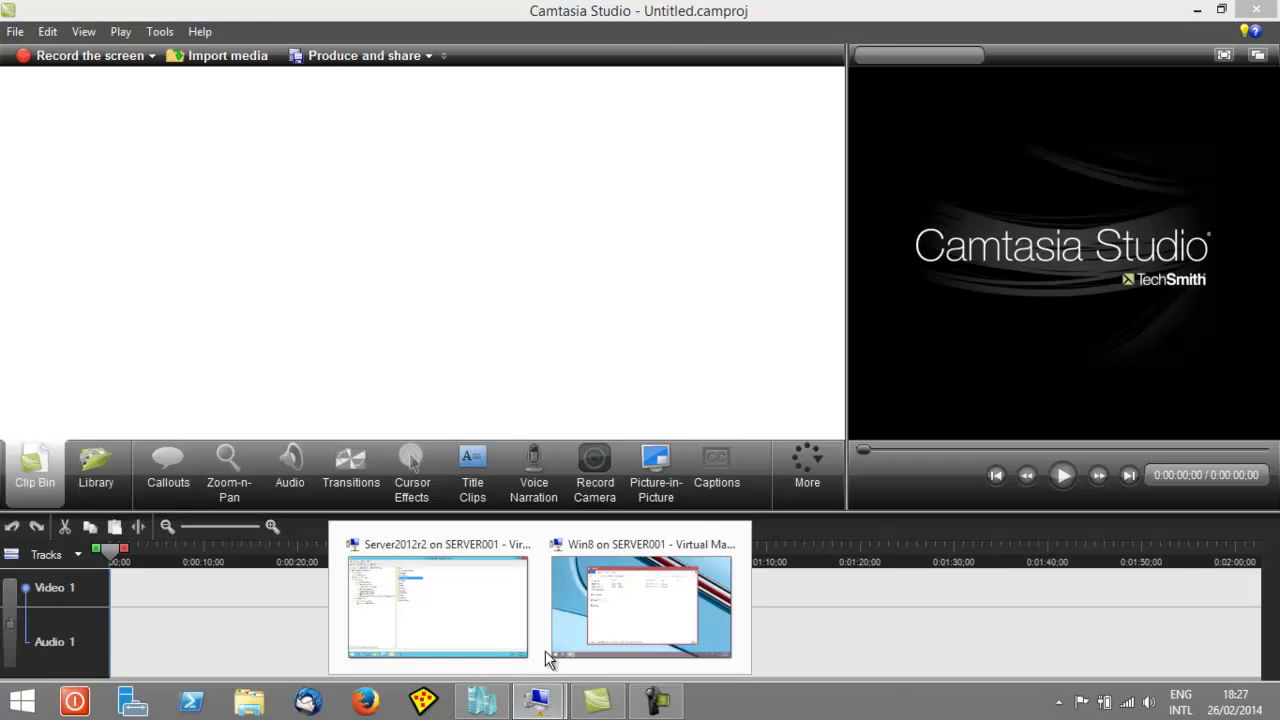
left_click(463, 541)
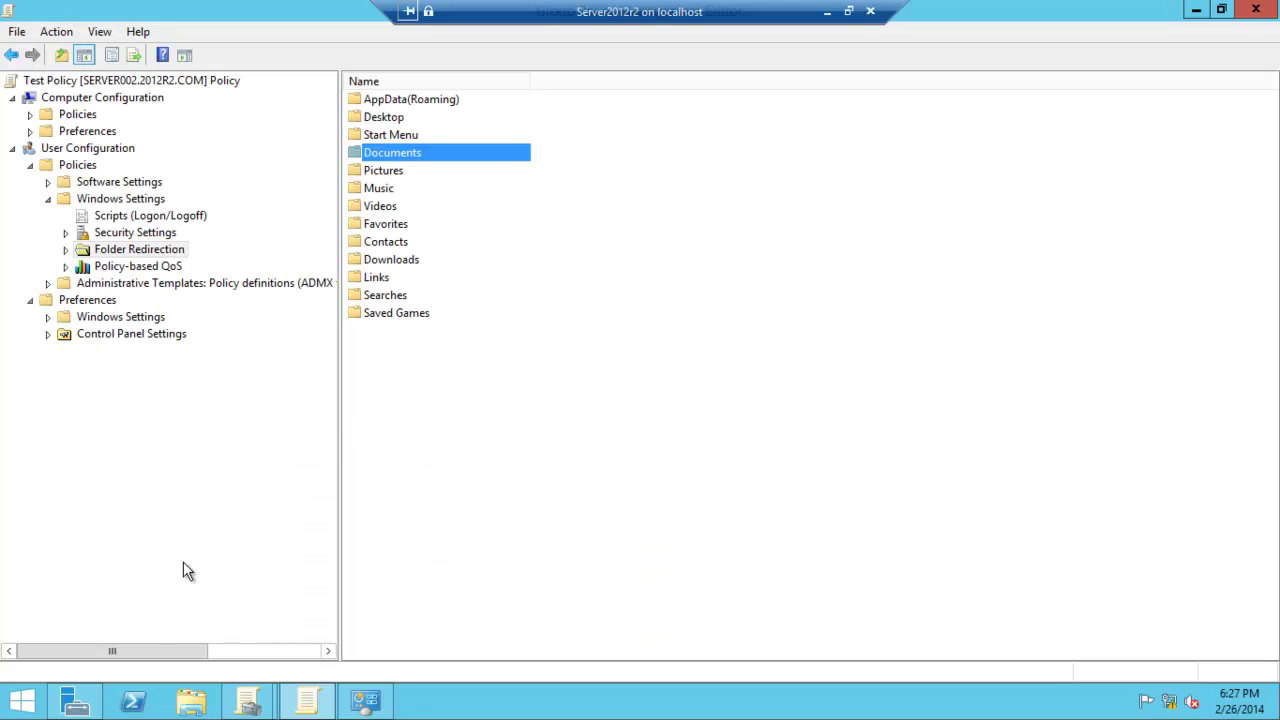
Step: Browse the server's This PC > Documents > Test > Documents folder in File Explorer and select New folder (2) to check the redirected content
left_click(186, 704)
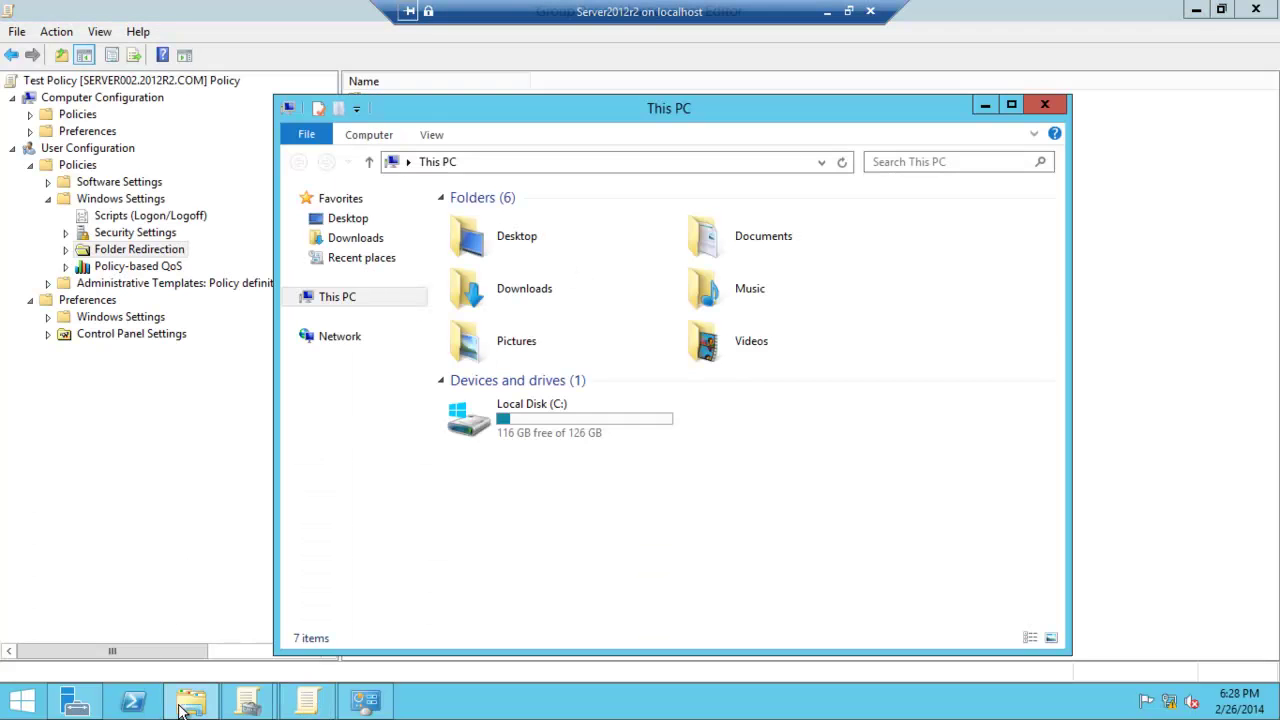
double_click(763, 242)
double_click(462, 221)
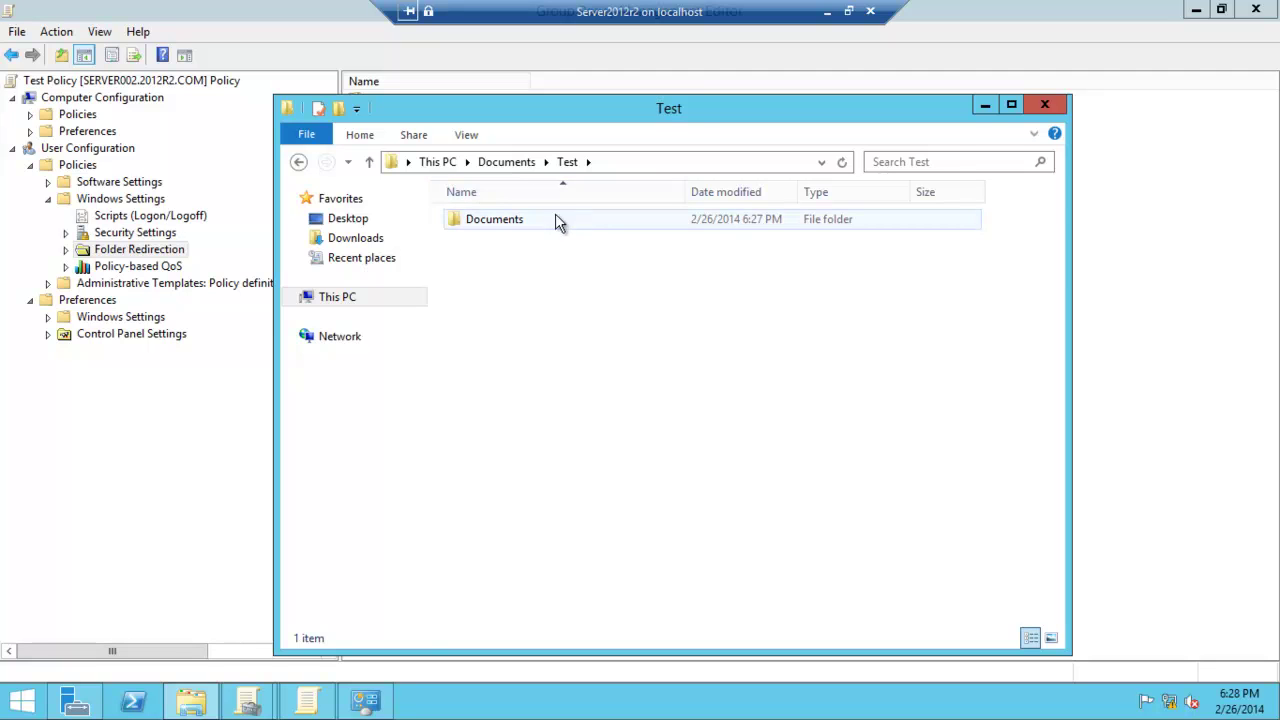
double_click(510, 219)
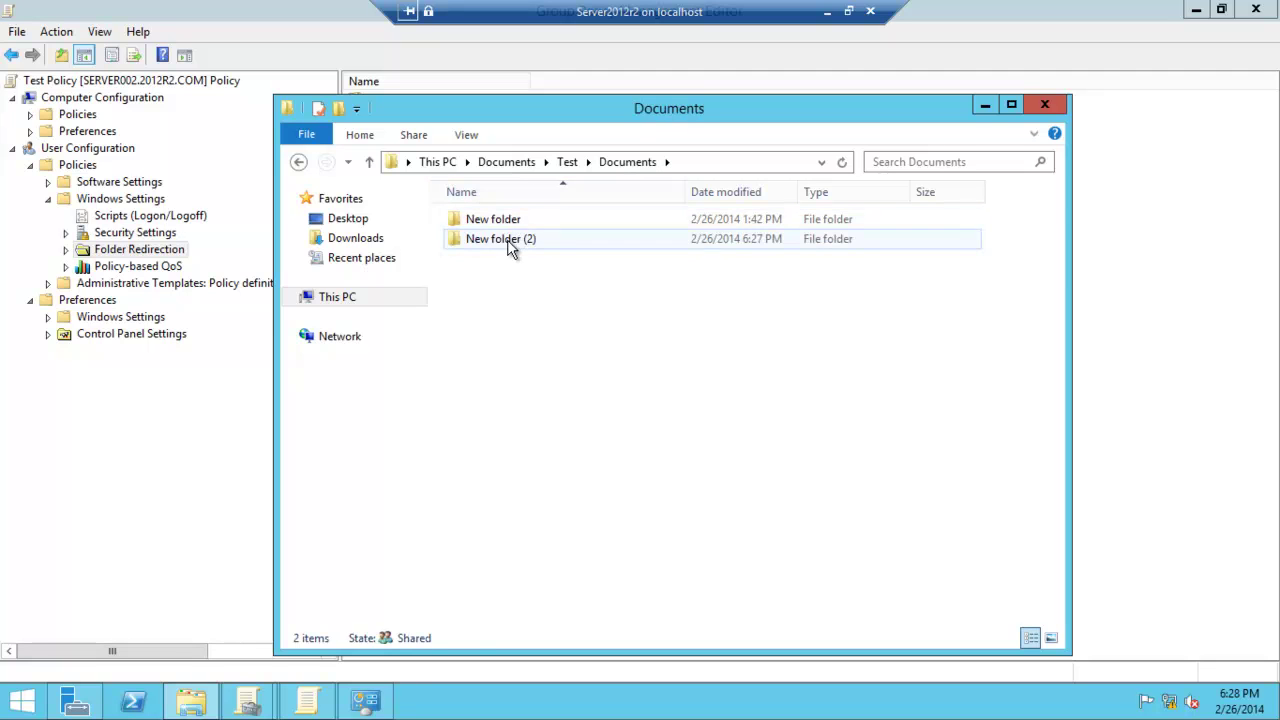
left_click(507, 239)
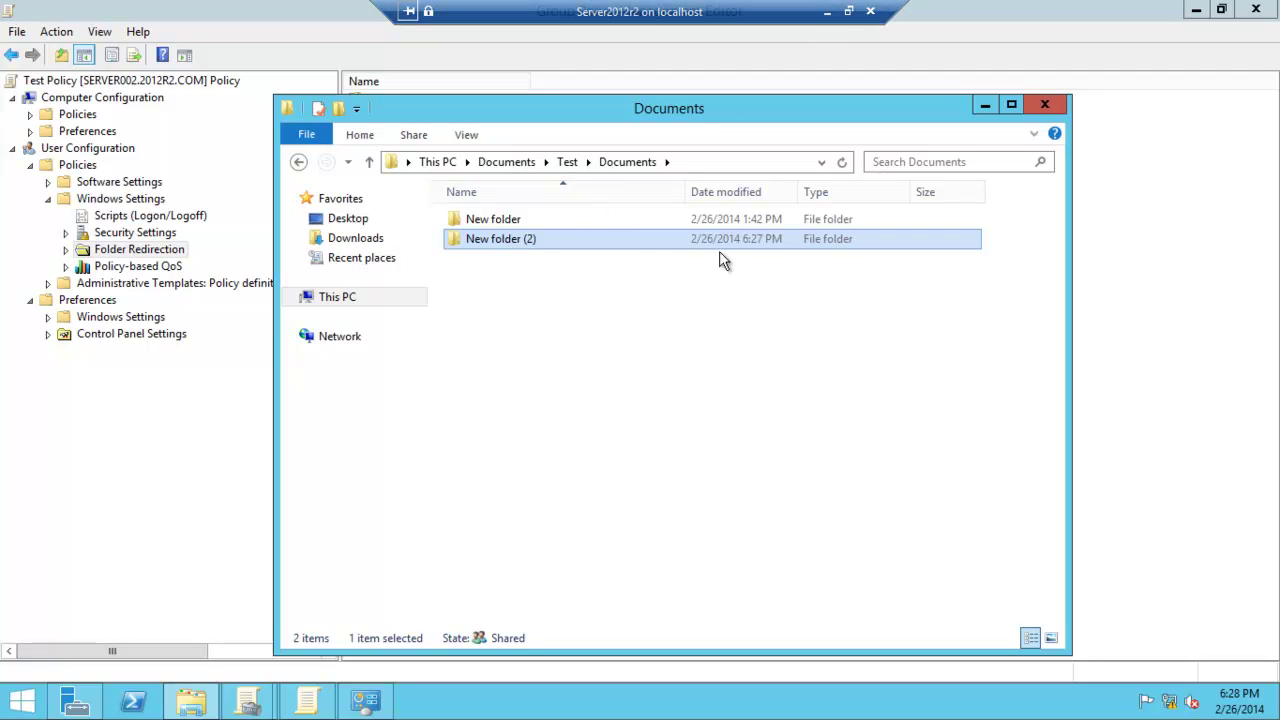
Step: Switch to the Win8 virtual machine and examine the same folders in the Documents folder of This PC
left_click(827, 11)
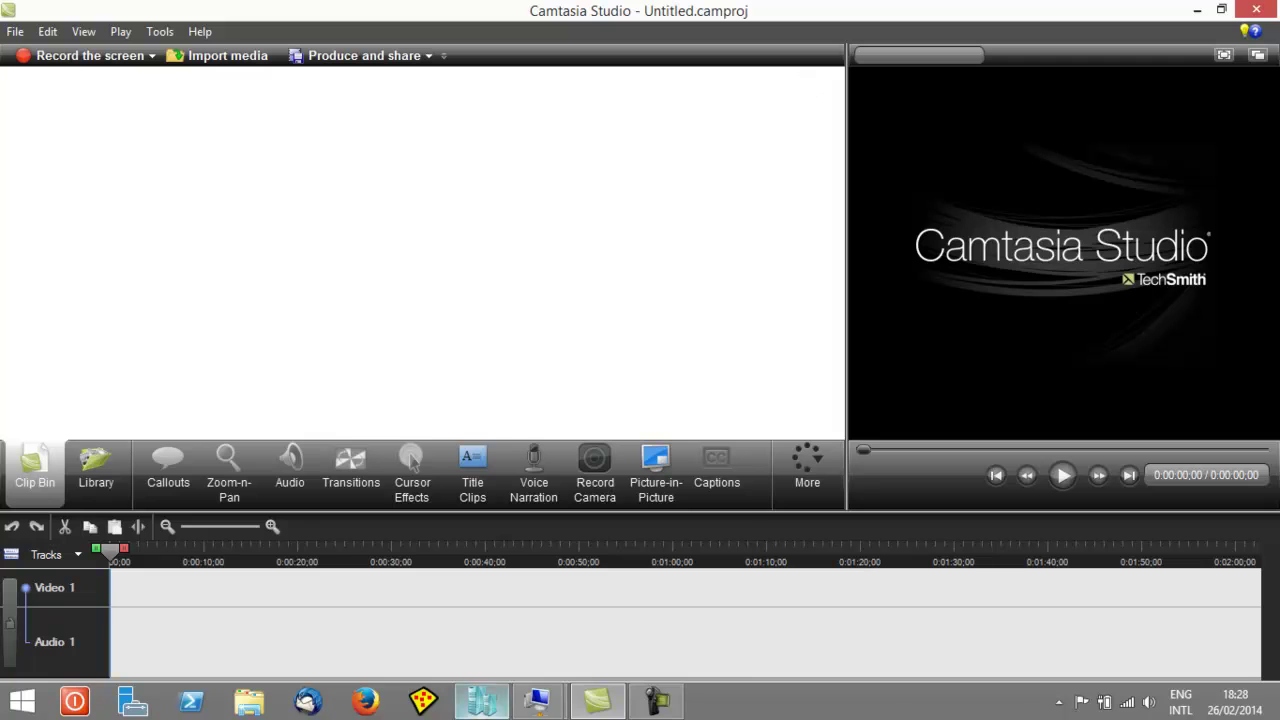
mouse_move(545, 695)
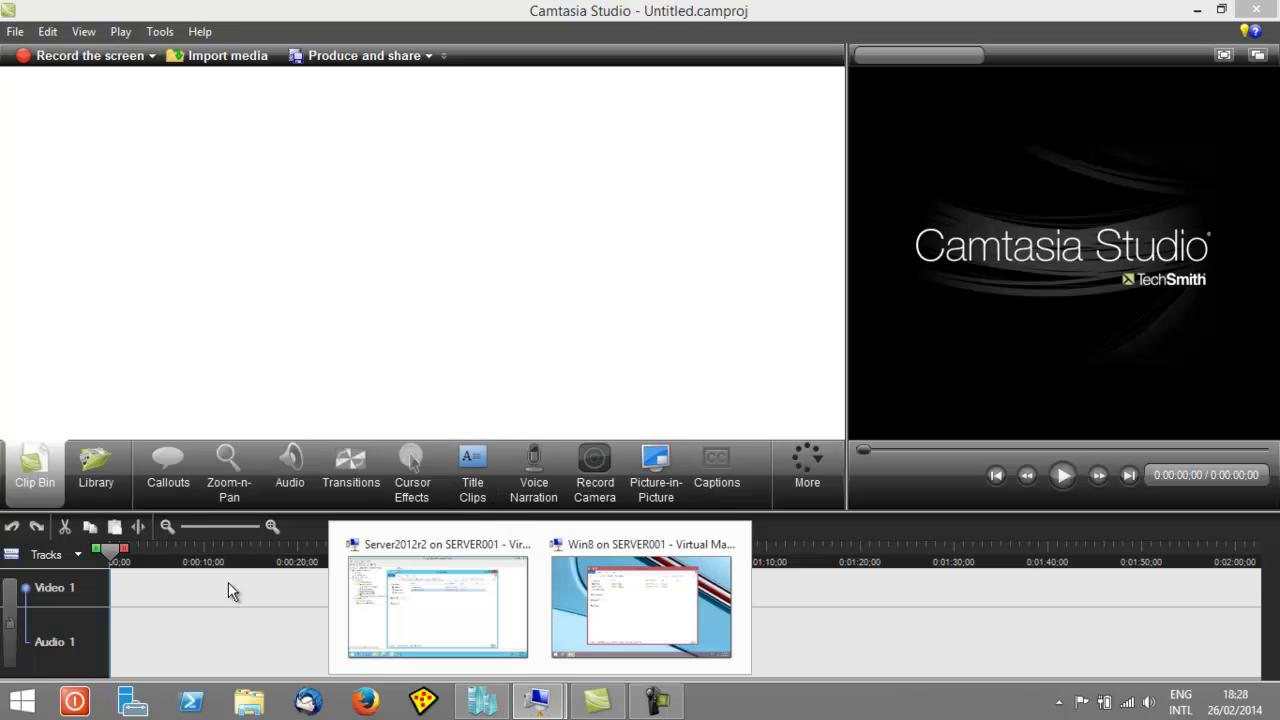
left_click(595, 543)
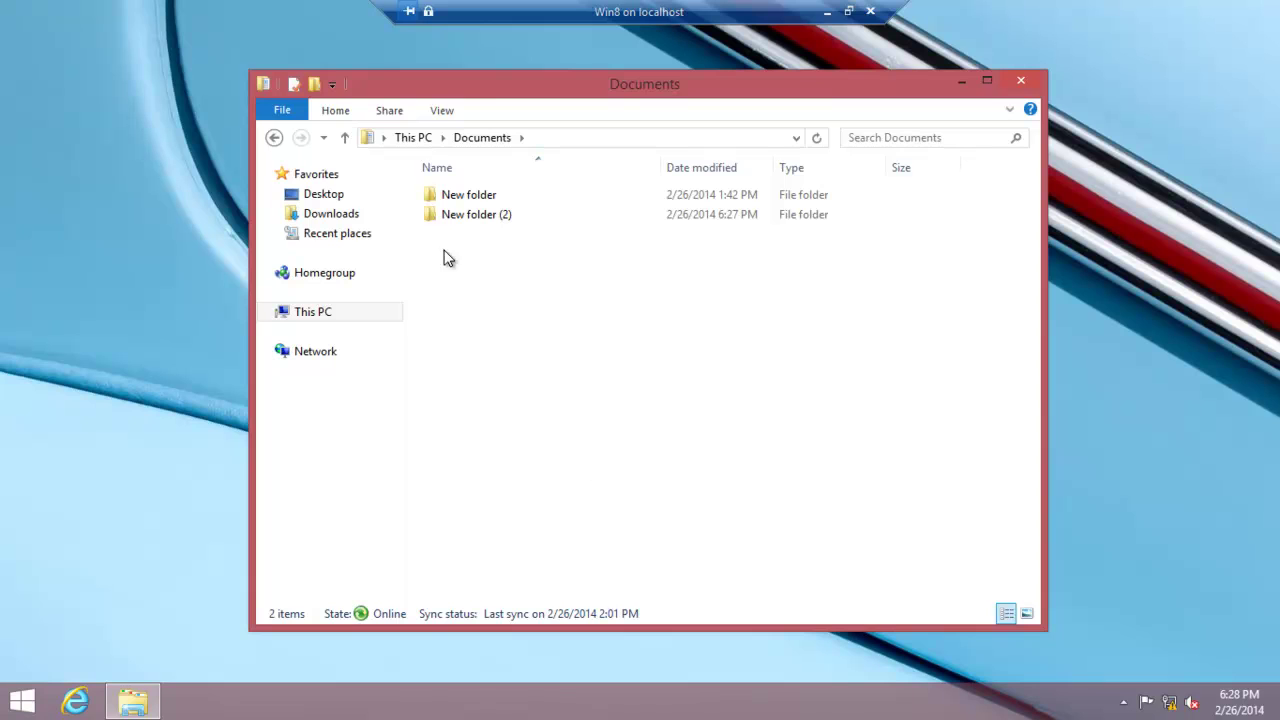
left_click(274, 137)
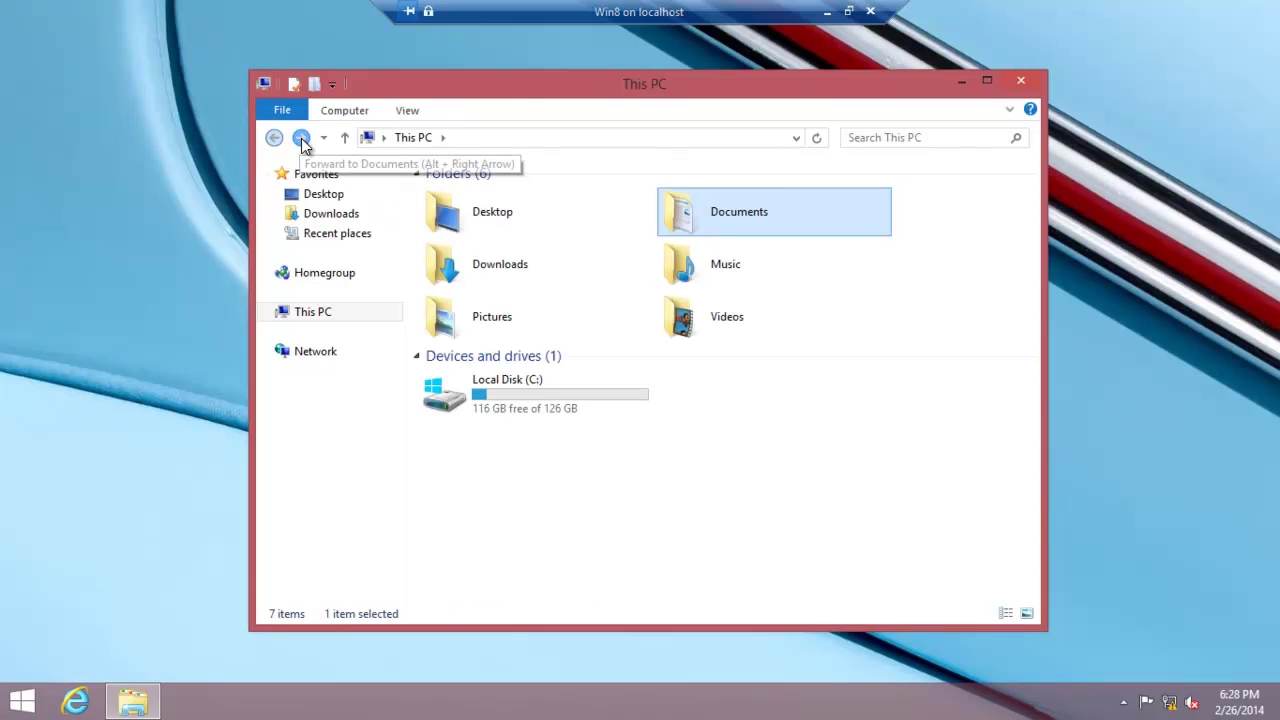
left_click(300, 137)
left_click(435, 212)
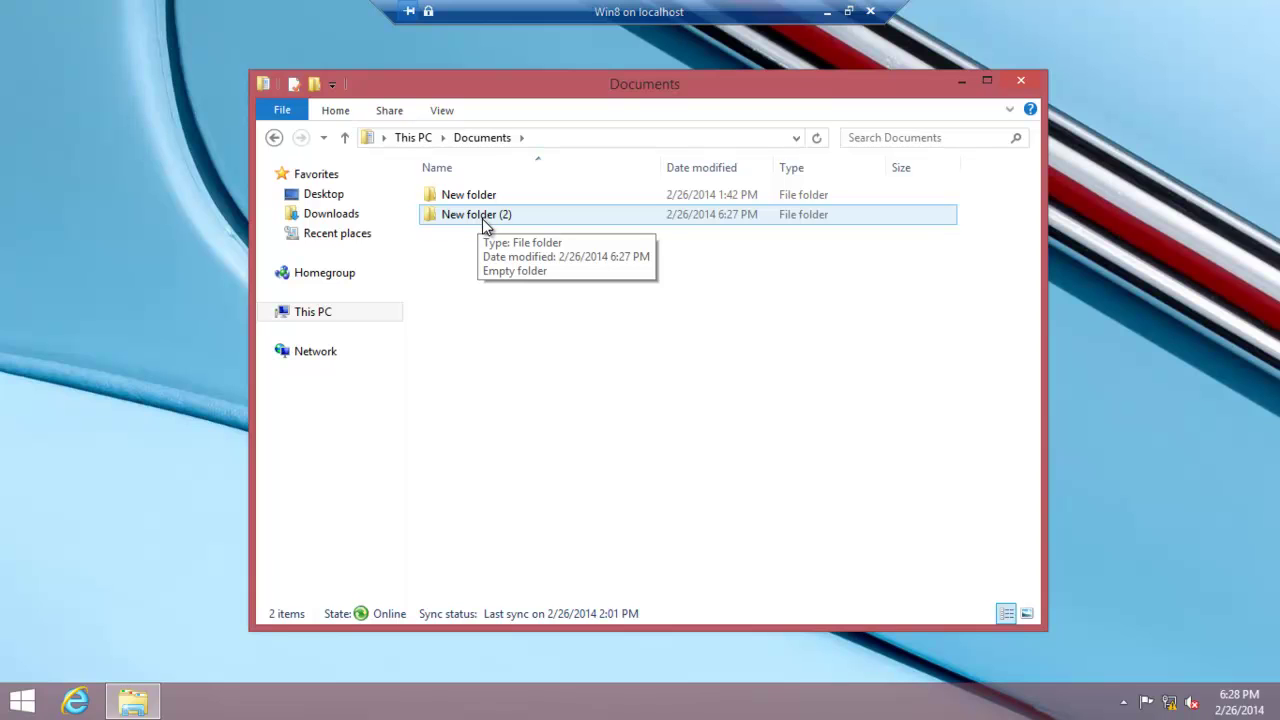
left_click(408, 168)
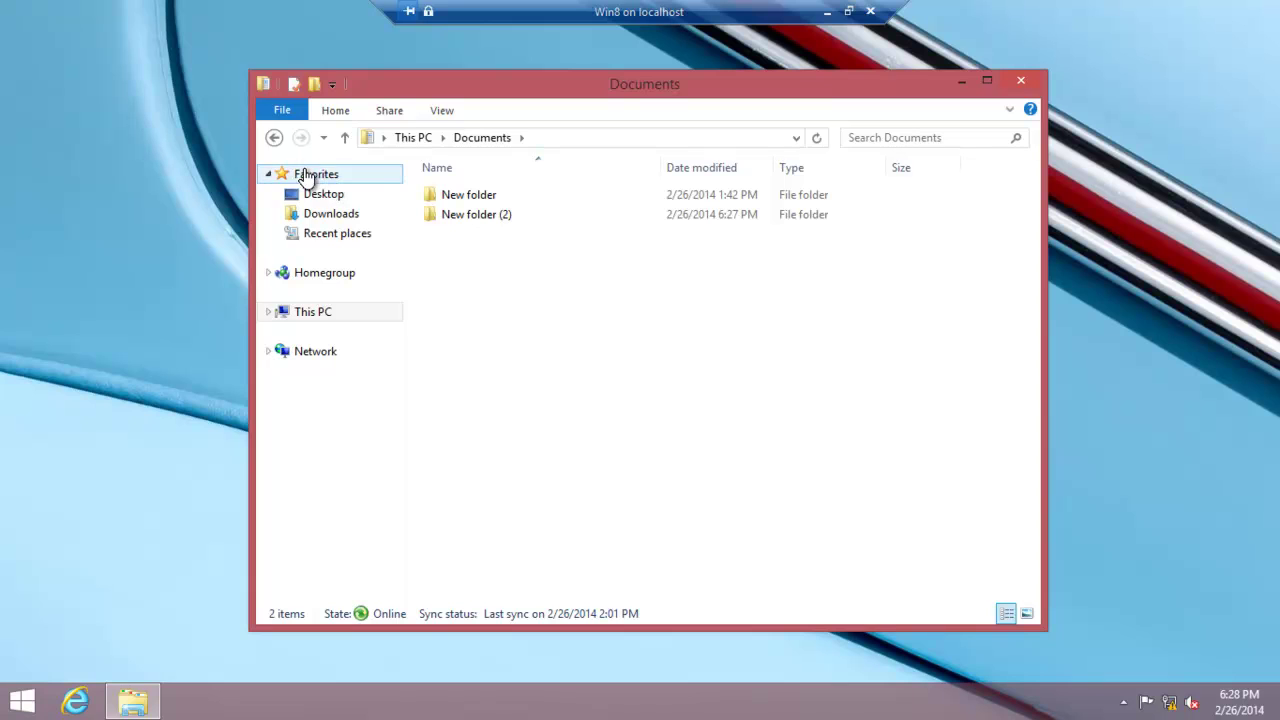
Step: Return to This PC, reopen Documents and view the available actions for New folder (2)
left_click(275, 138)
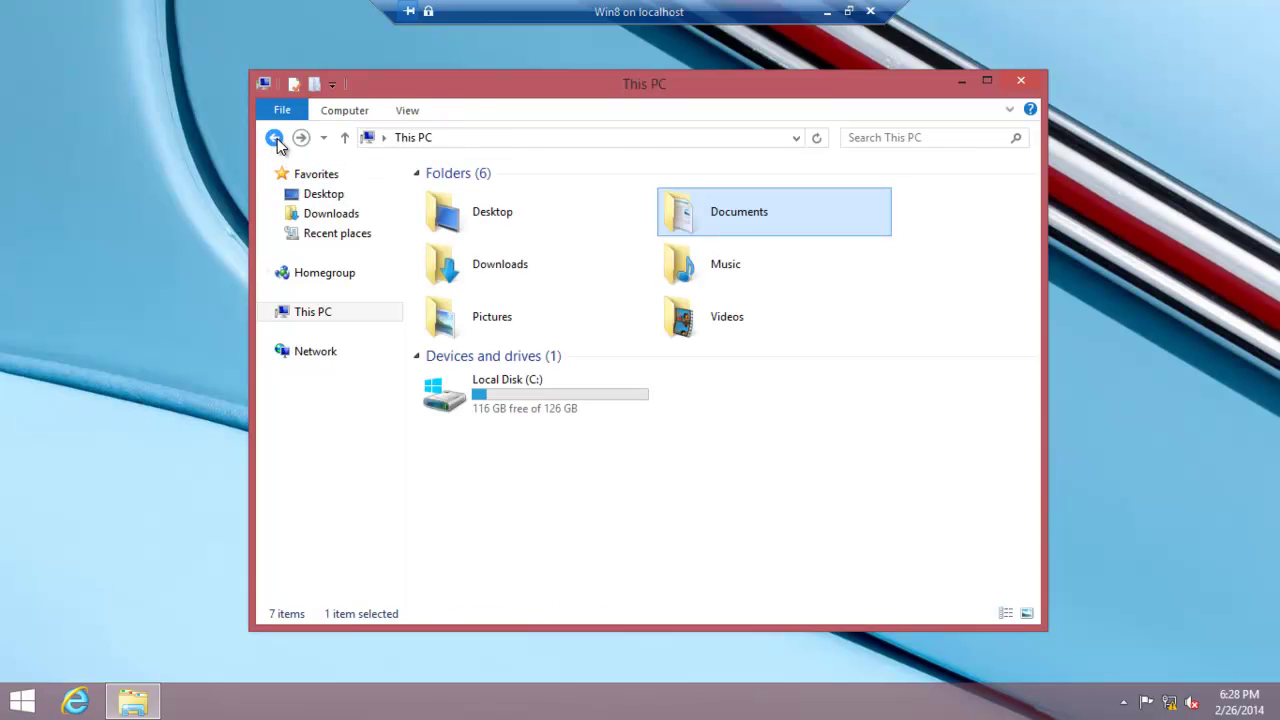
double_click(730, 218)
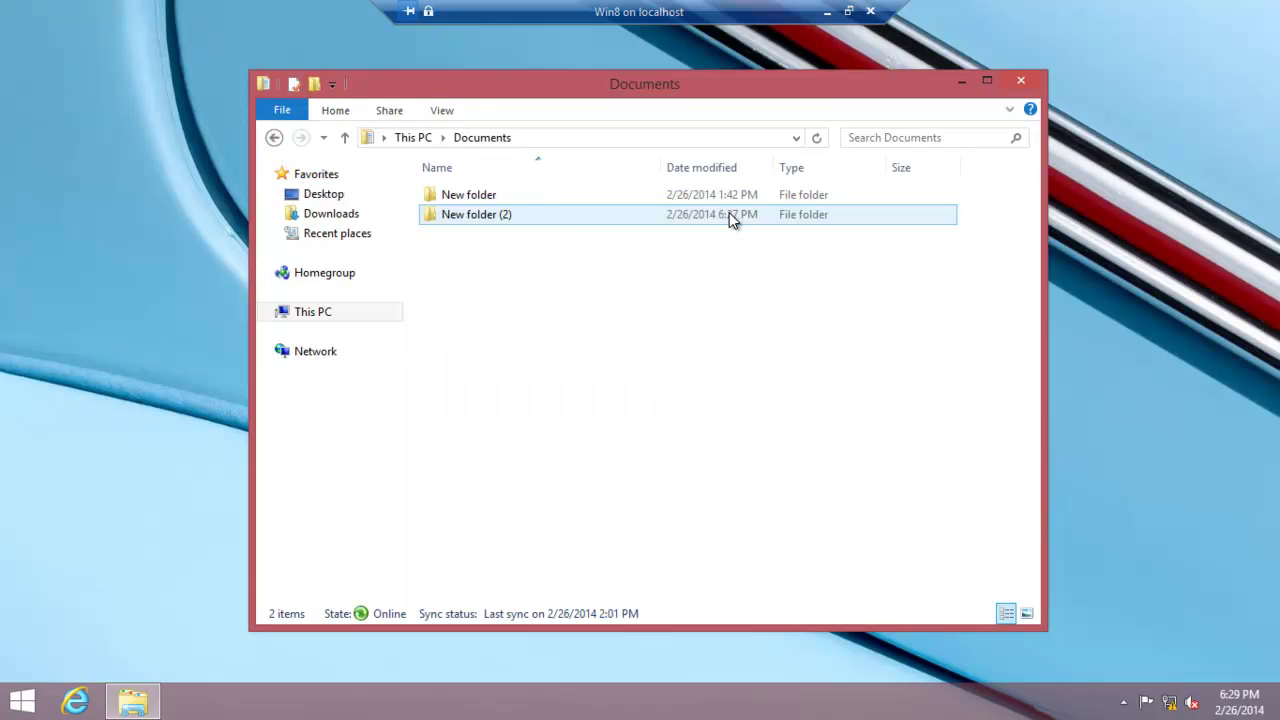
right_click(467, 216)
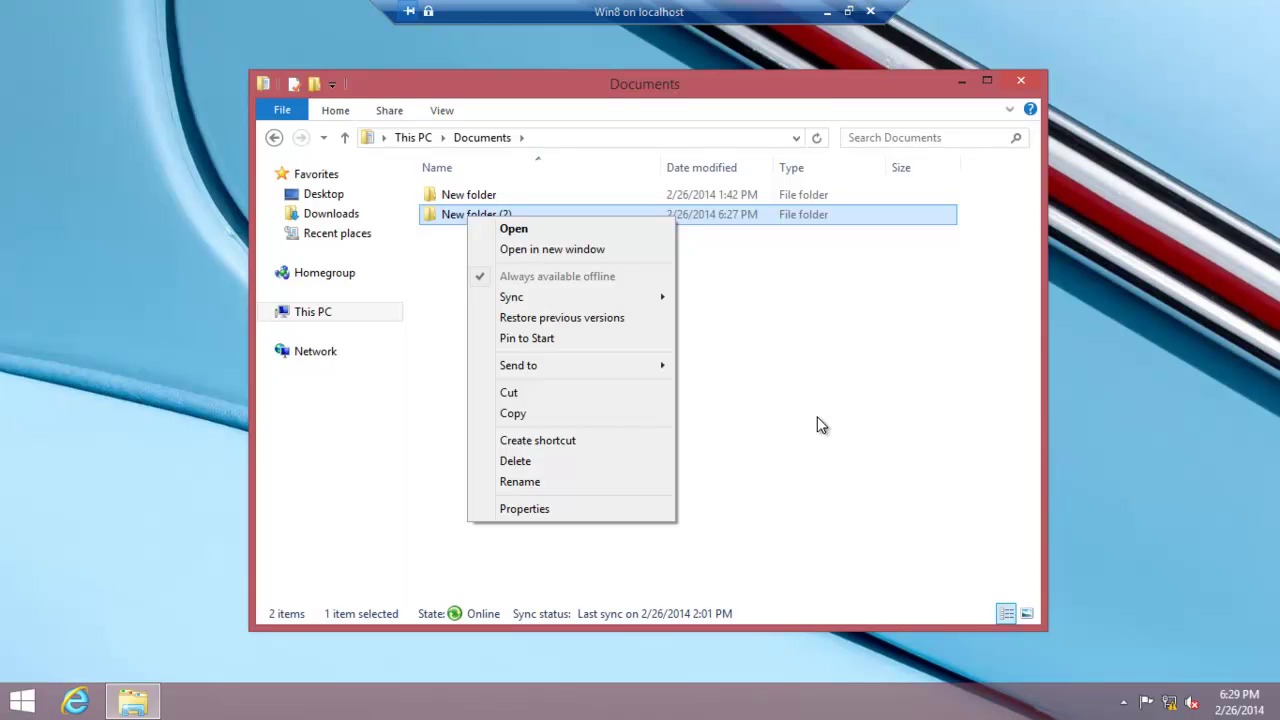
left_click(826, 12)
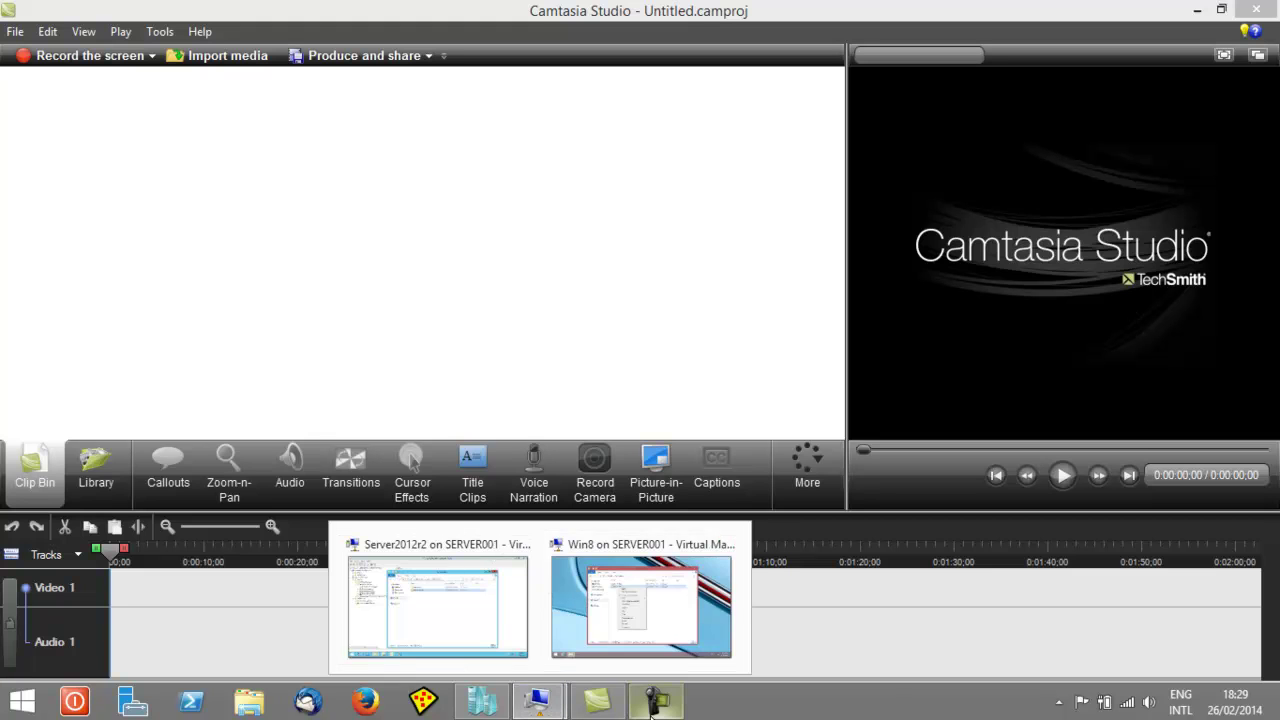
left_click(656, 700)
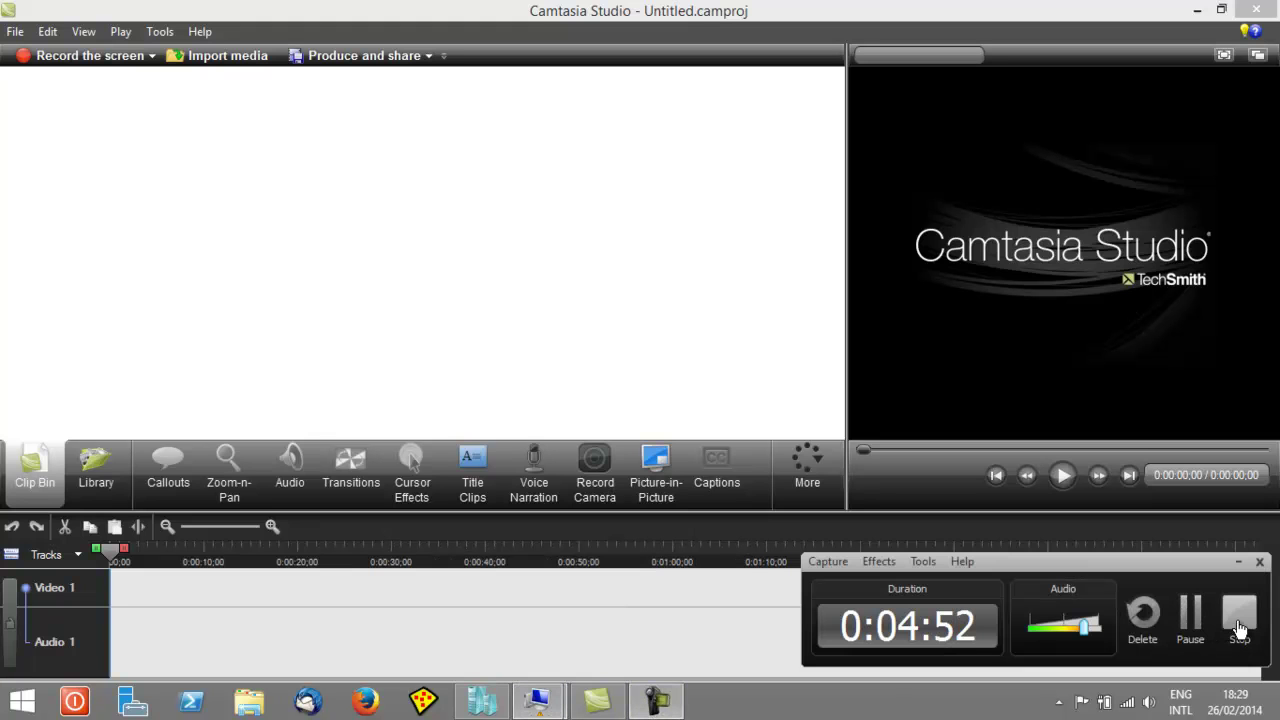